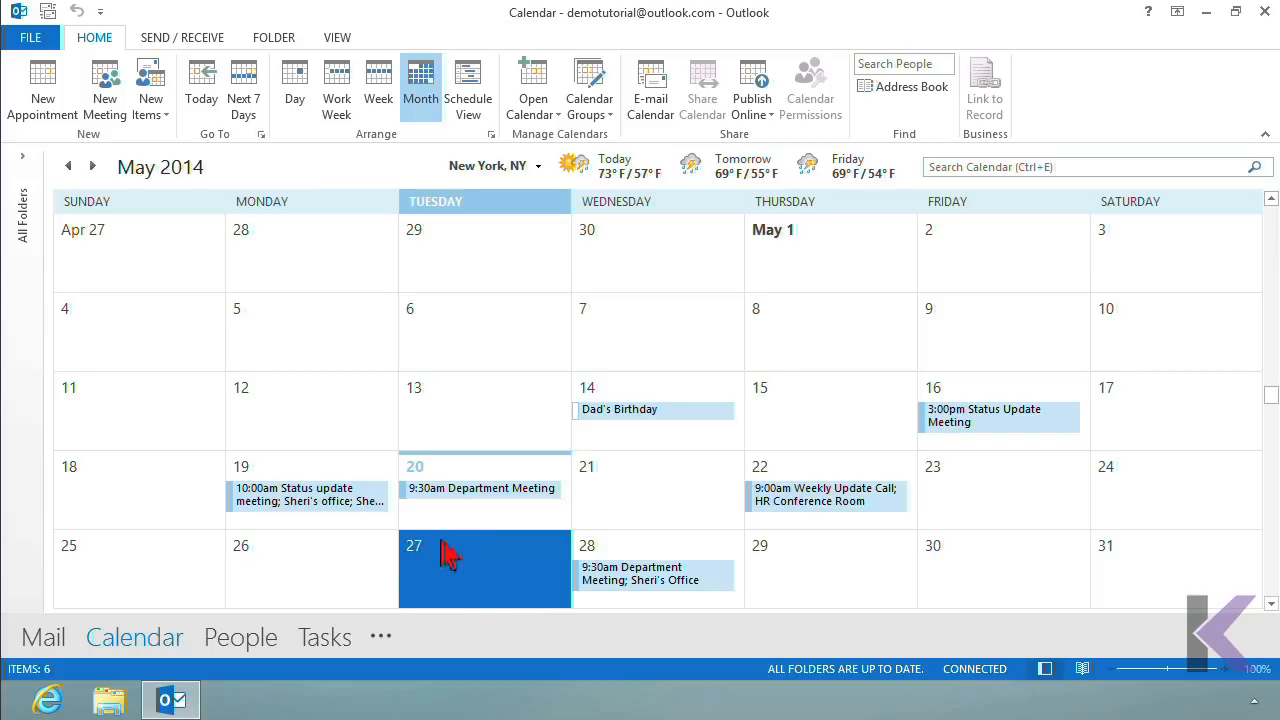
double_click(477, 576)
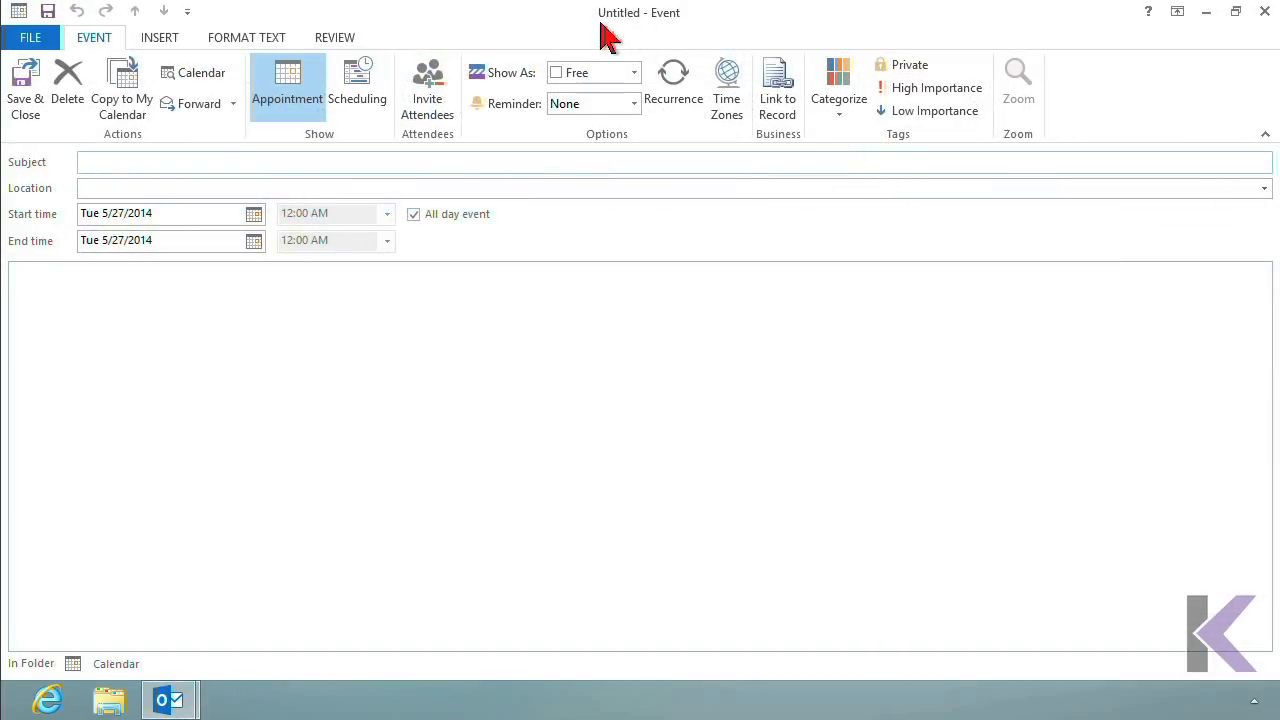
left_click(1237, 12)
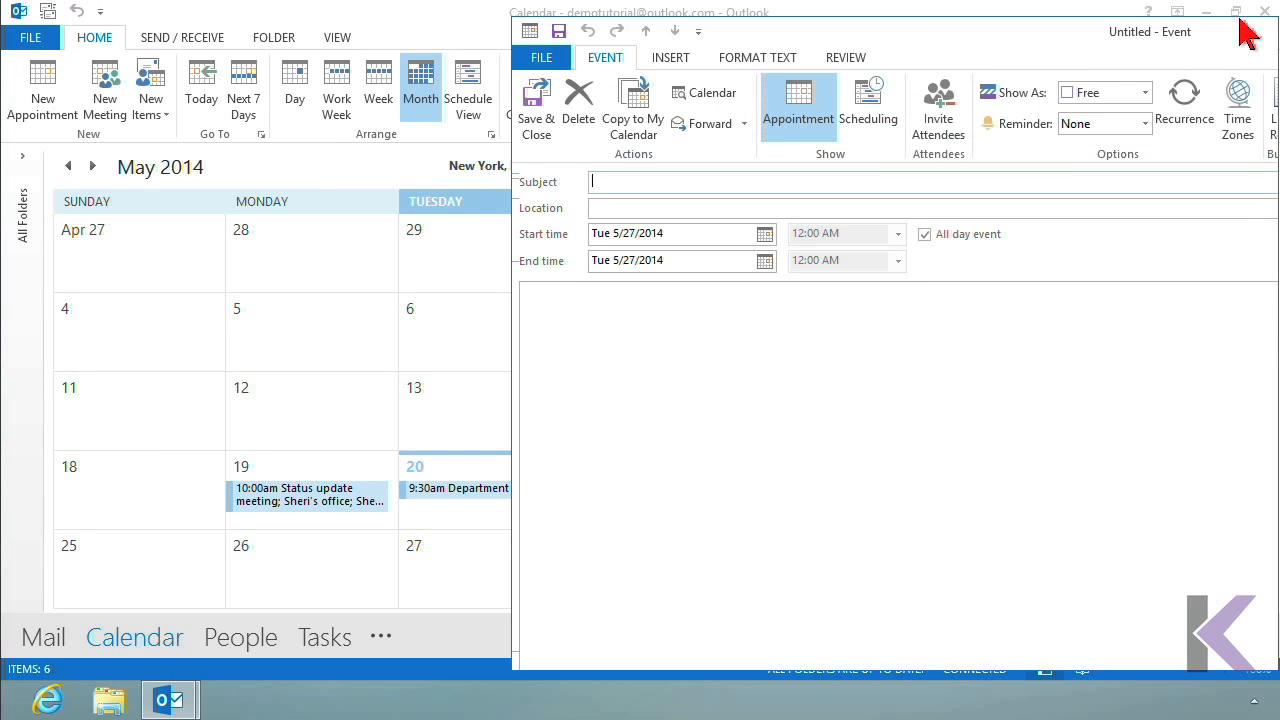
left_click_drag(1103, 28, 990, 32)
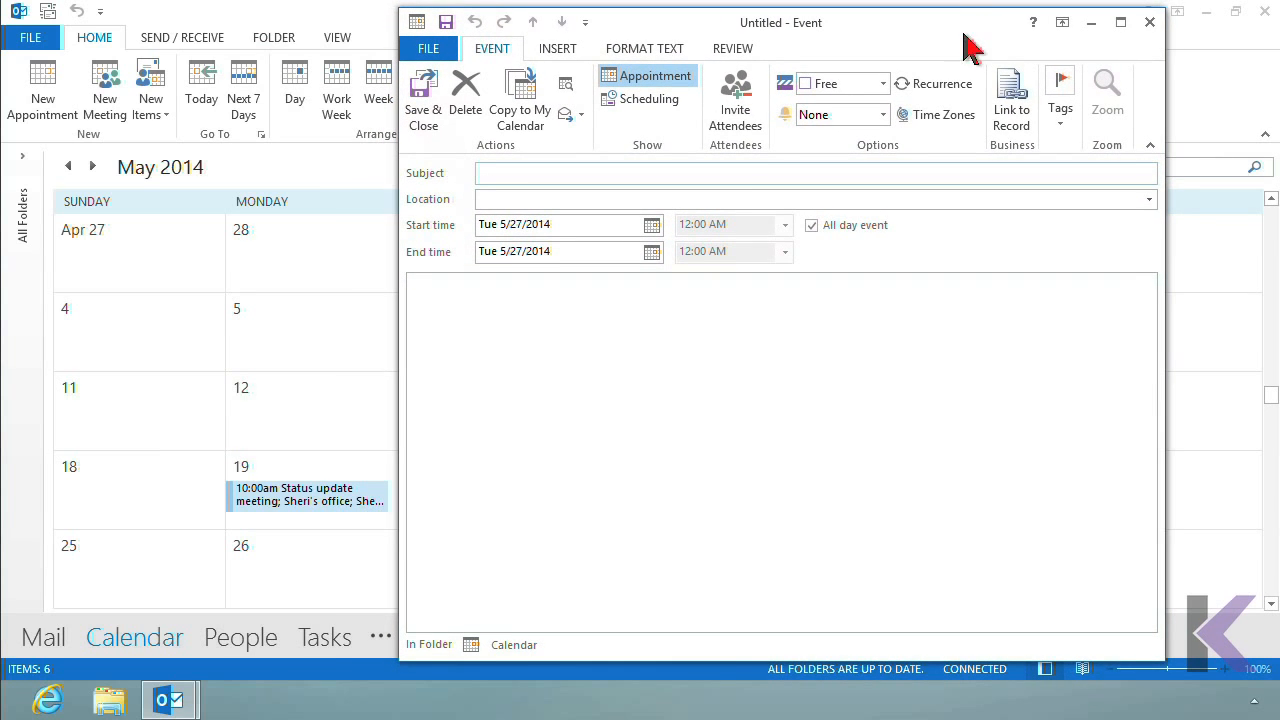
left_click(1120, 22)
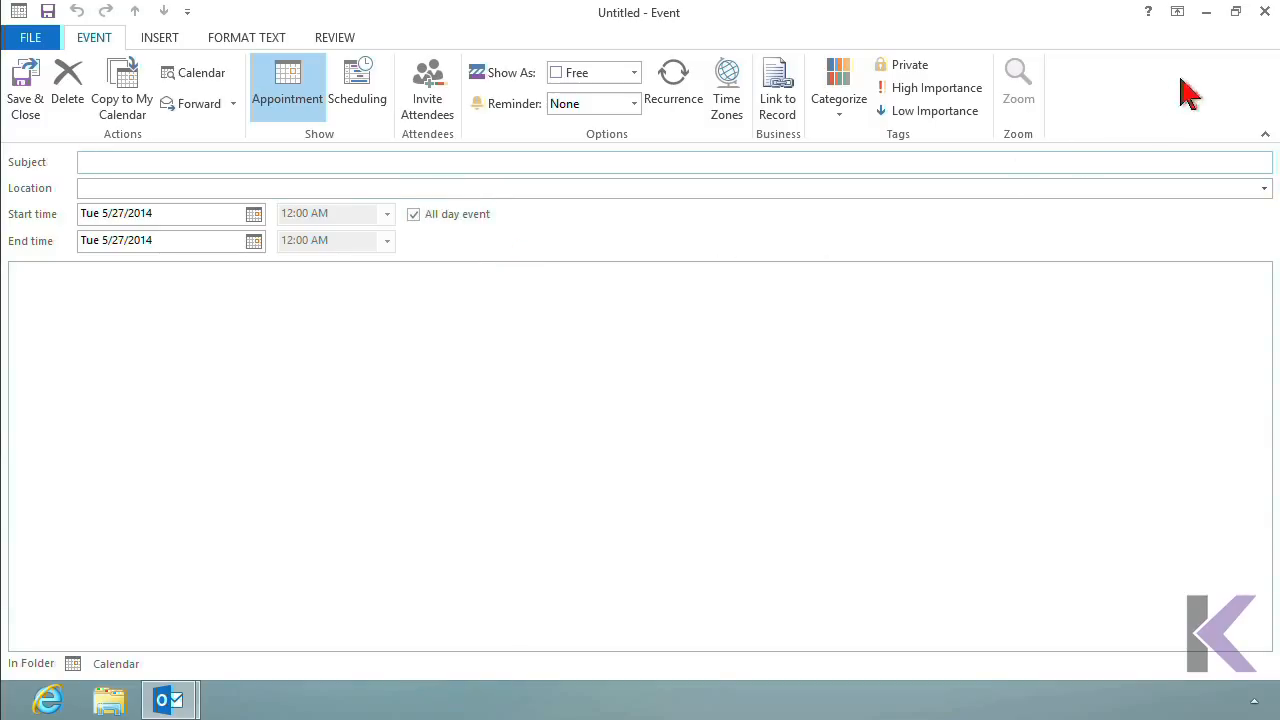
left_click(1265, 12)
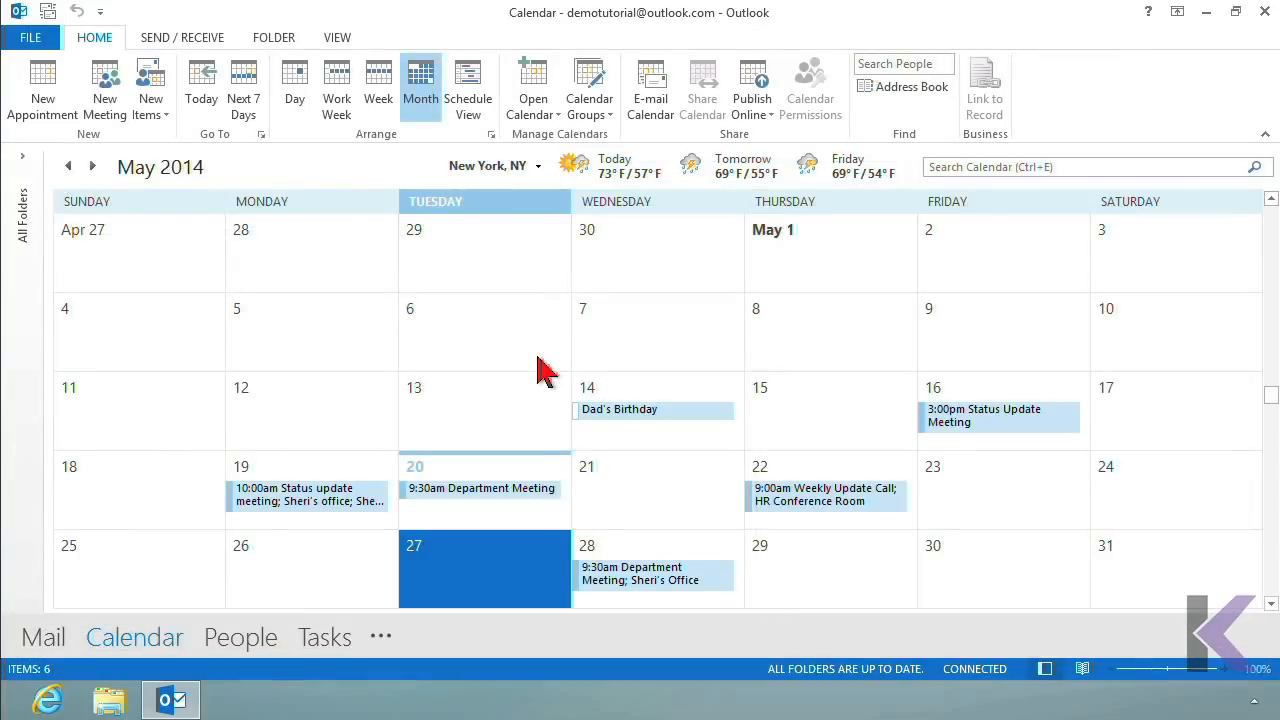
Start a new appointment on May 27, 2014 and restore its form to a smaller window over the calendar.
right_click(491, 565)
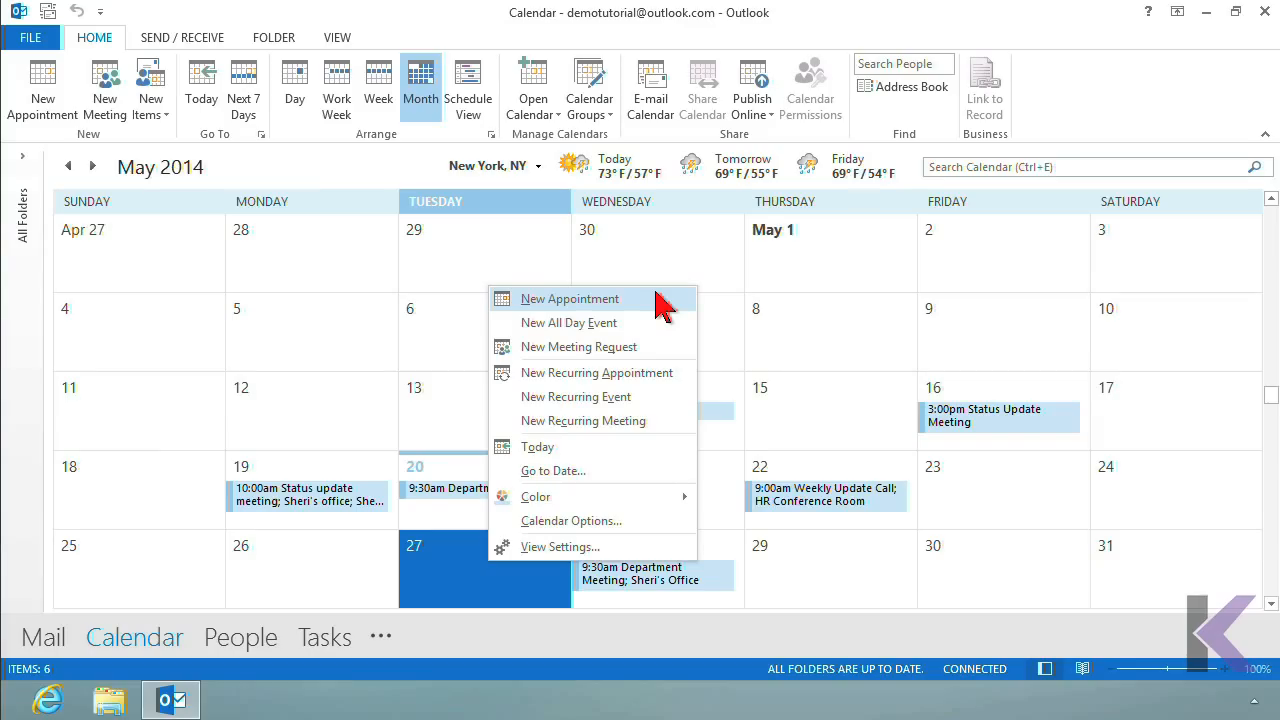
left_click(452, 565)
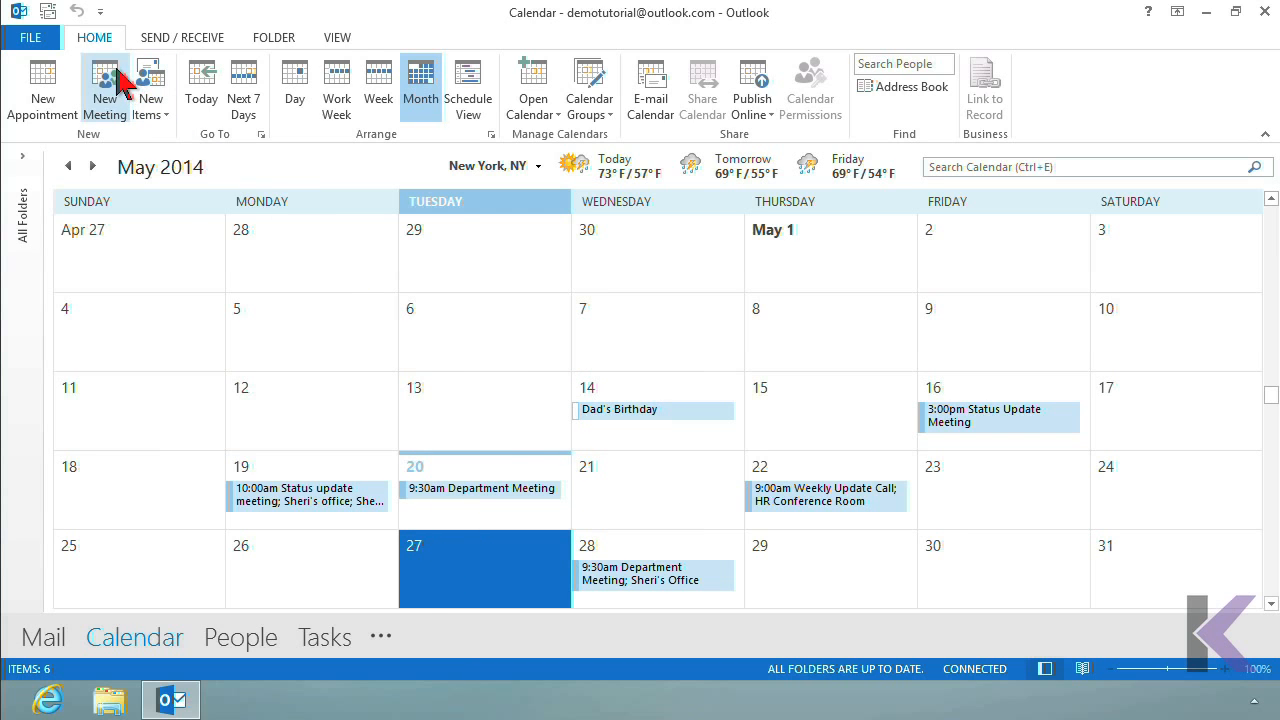
left_click(42, 118)
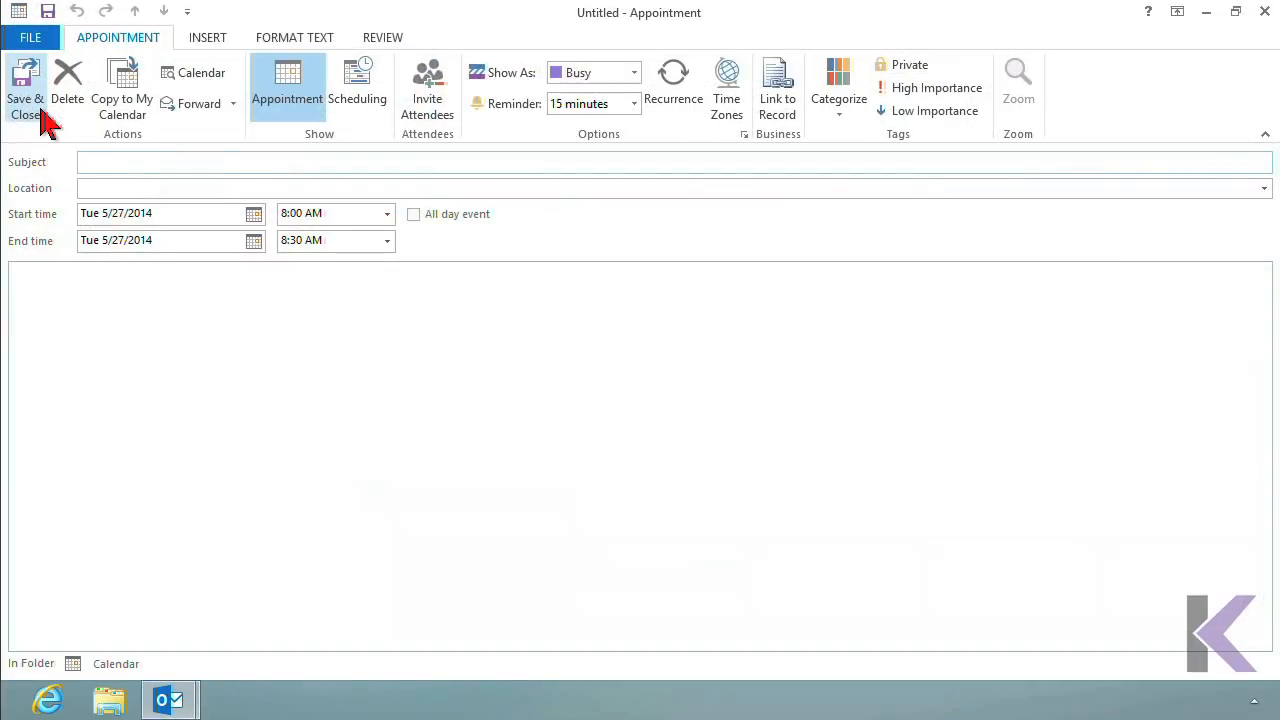
left_click(1240, 14)
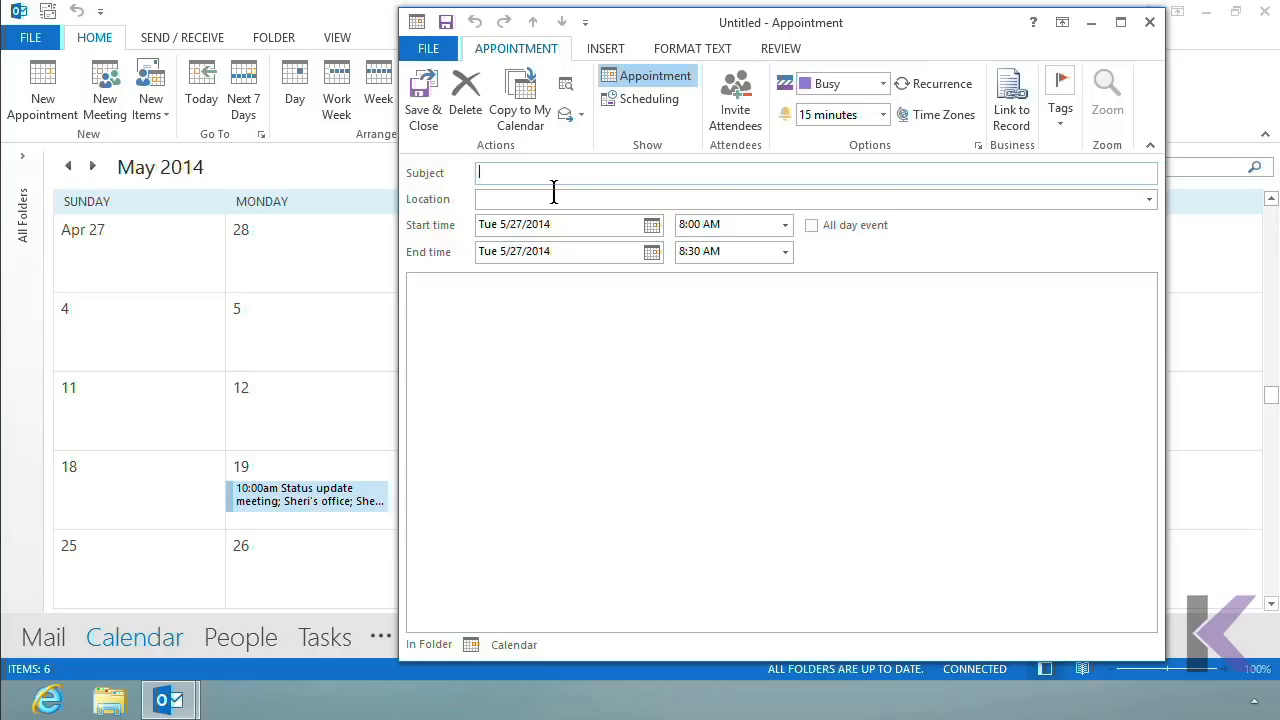
Enter "Picnic Planning Committee Meeting" as the appointment's subject and "HR Conference Room" as its location.
type("Picnic Planning Committee Meeting")
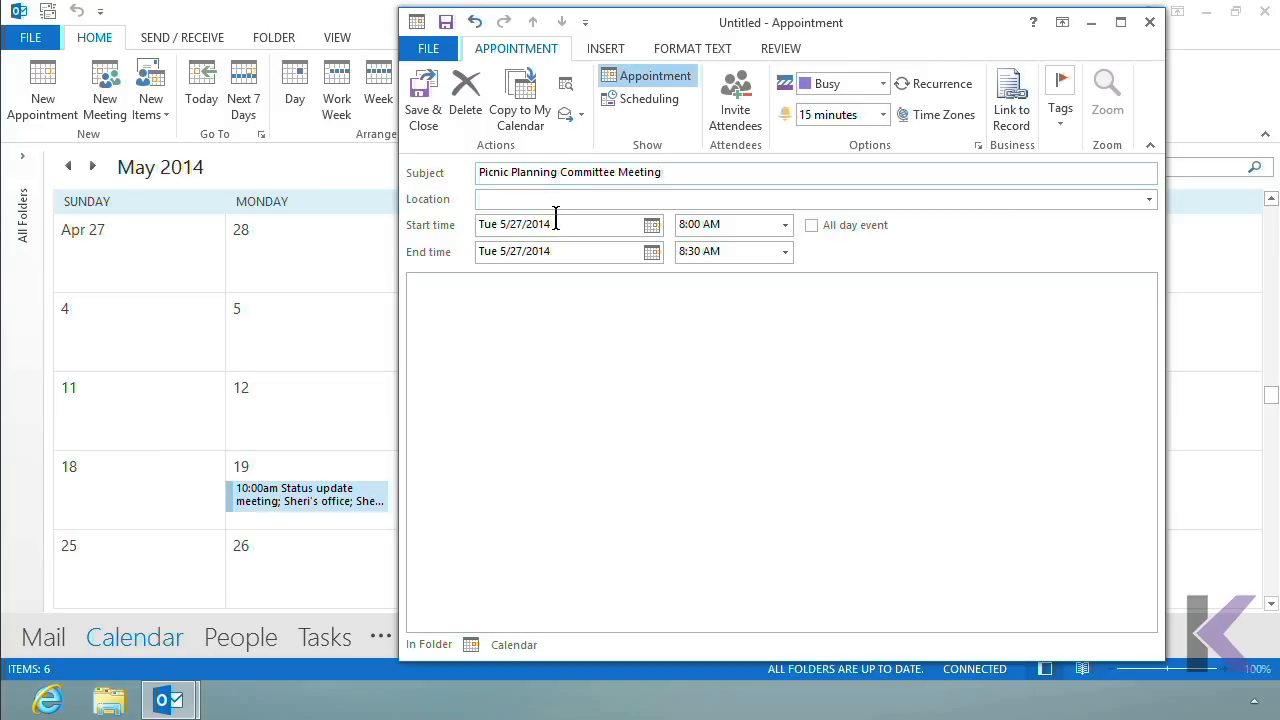
key("Tab")
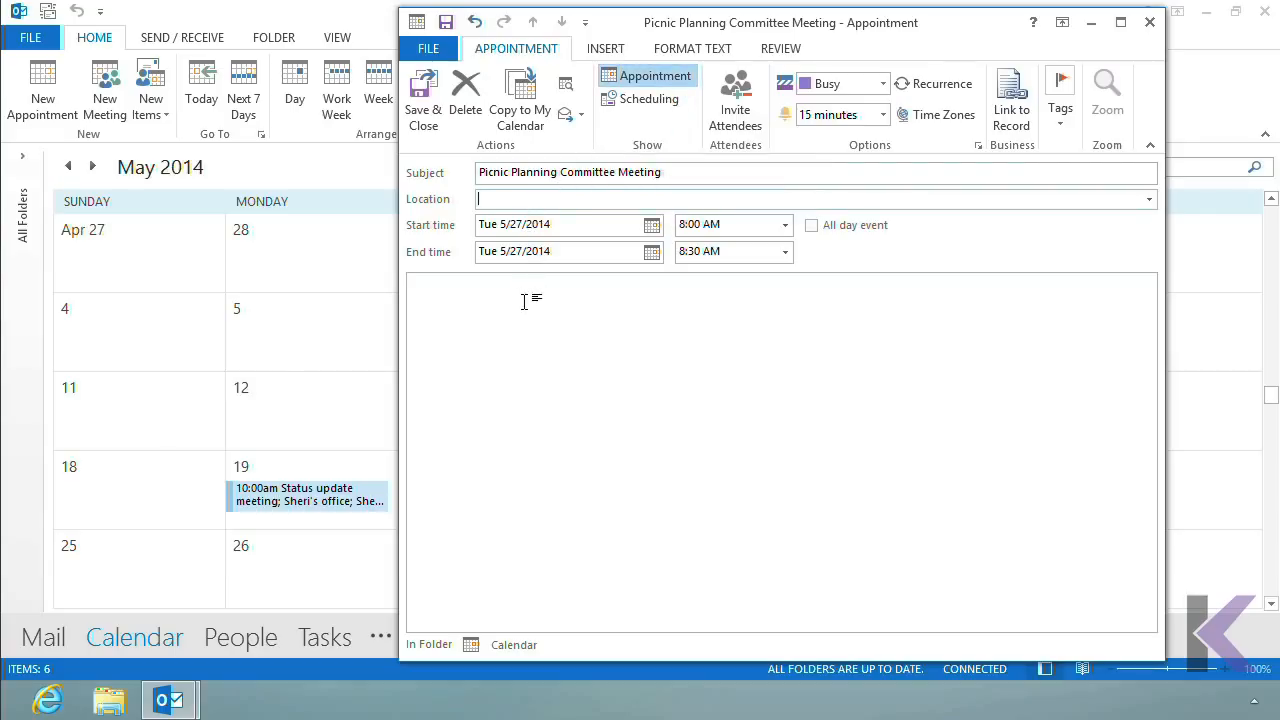
type("HR Conference Room")
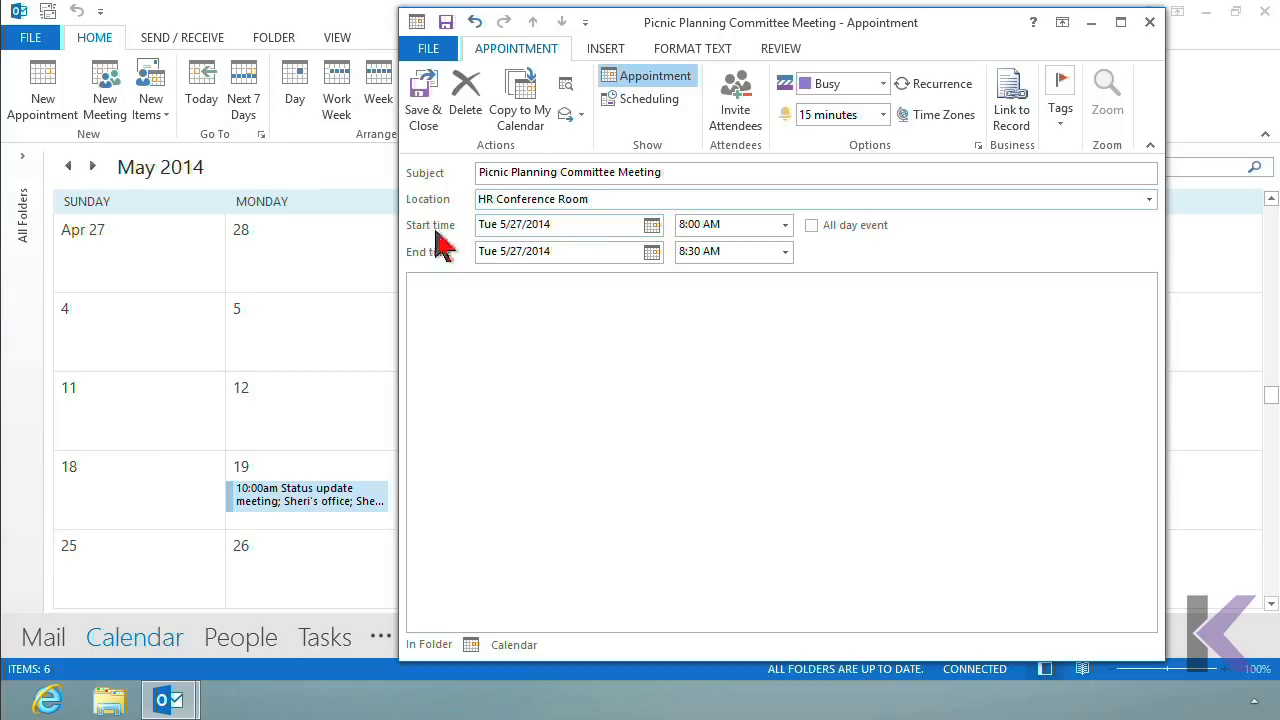
Browse other months in the start date picker and set the appointment's start date to today, 5/20/2014.
left_click(651, 226)
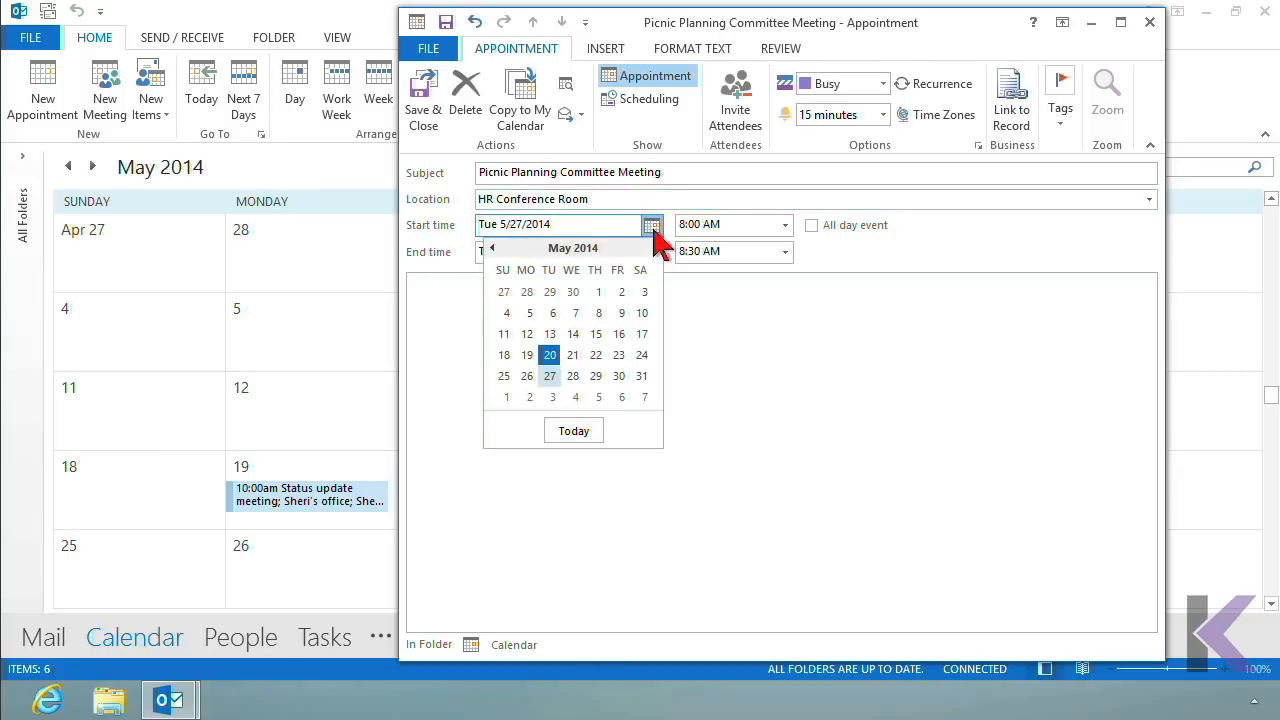
left_click(656, 248)
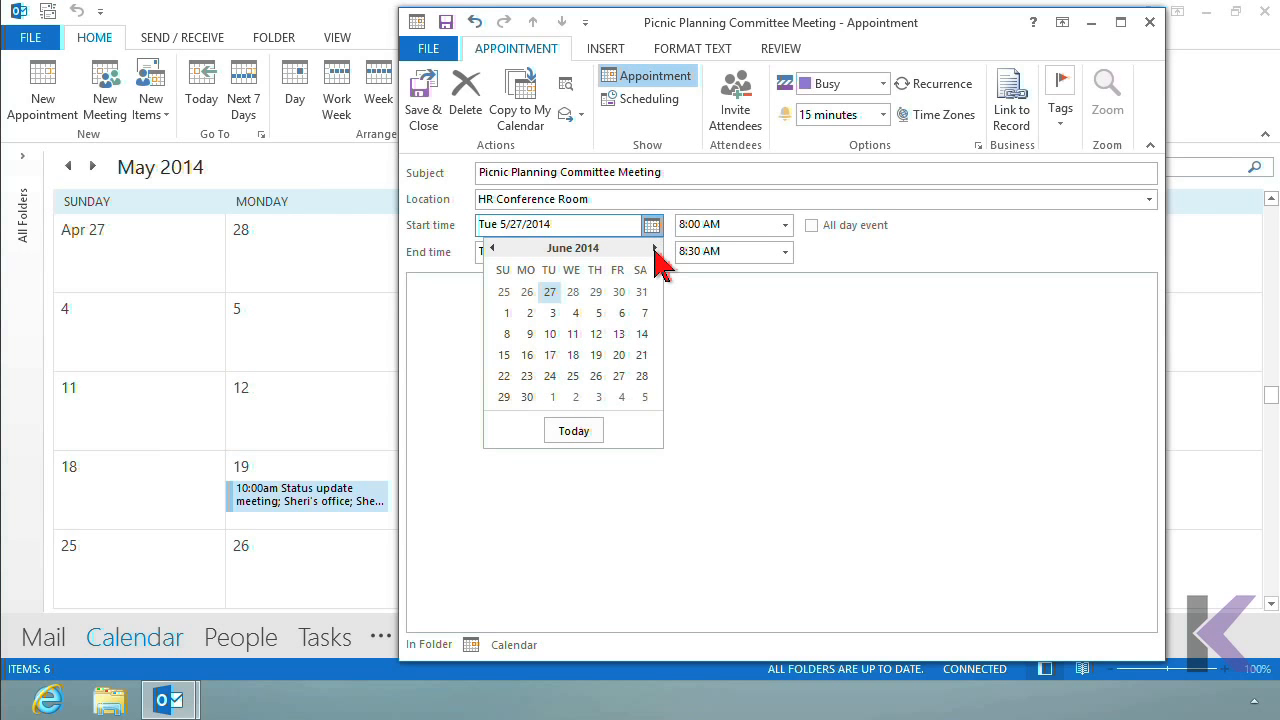
left_click(656, 248)
left_click(656, 248)
left_click(656, 248)
left_click(656, 248)
left_click(494, 249)
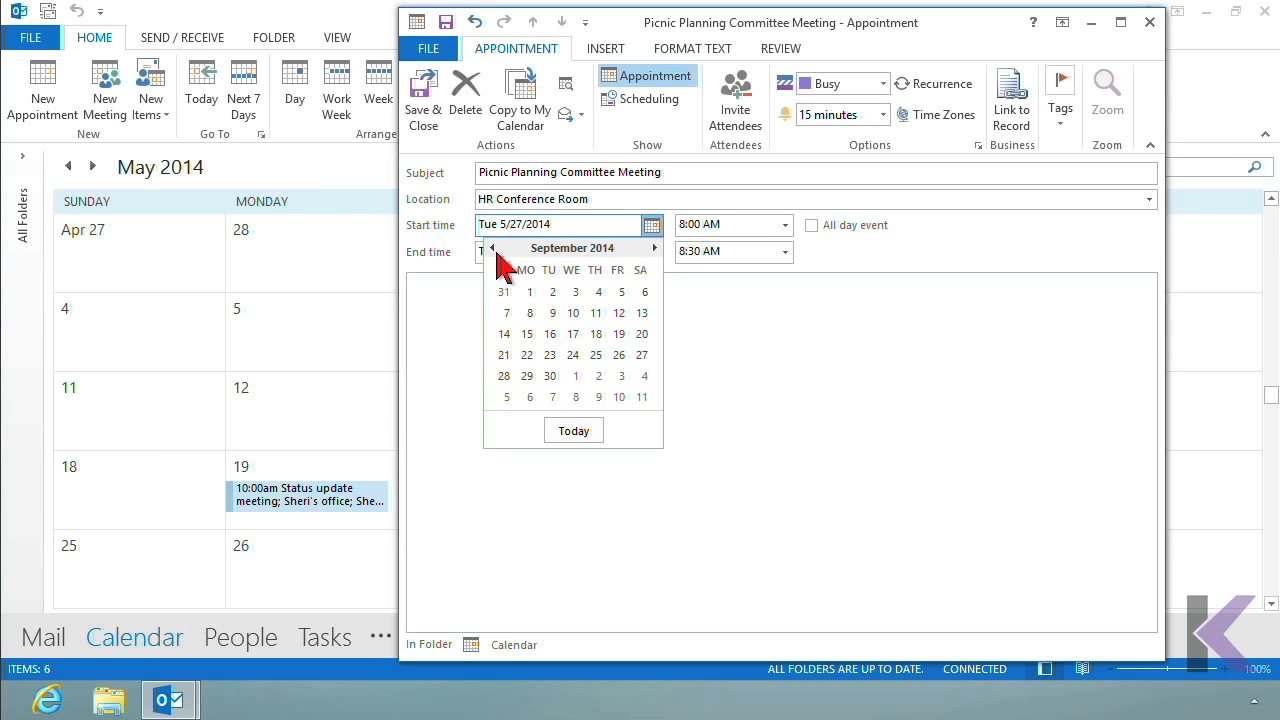
left_click(494, 249)
left_click(494, 249)
left_click(494, 249)
left_click(494, 249)
left_click(571, 252)
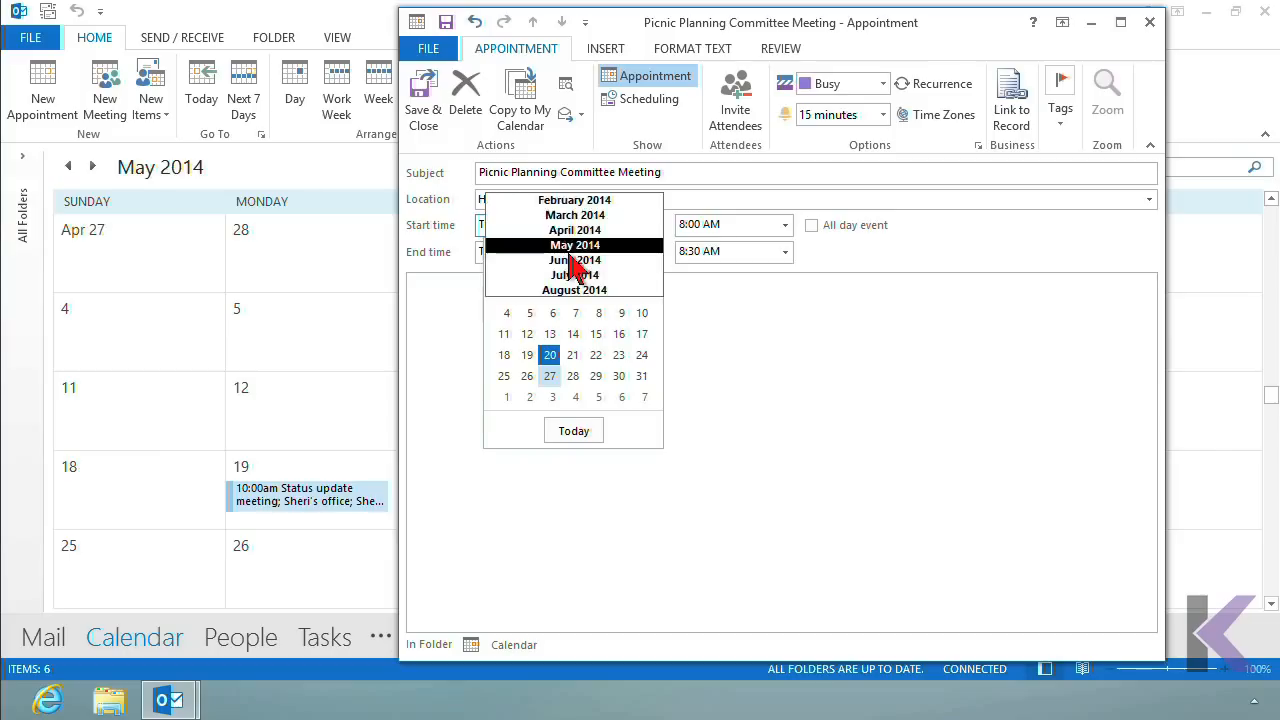
left_click_drag(575, 262, 616, 300)
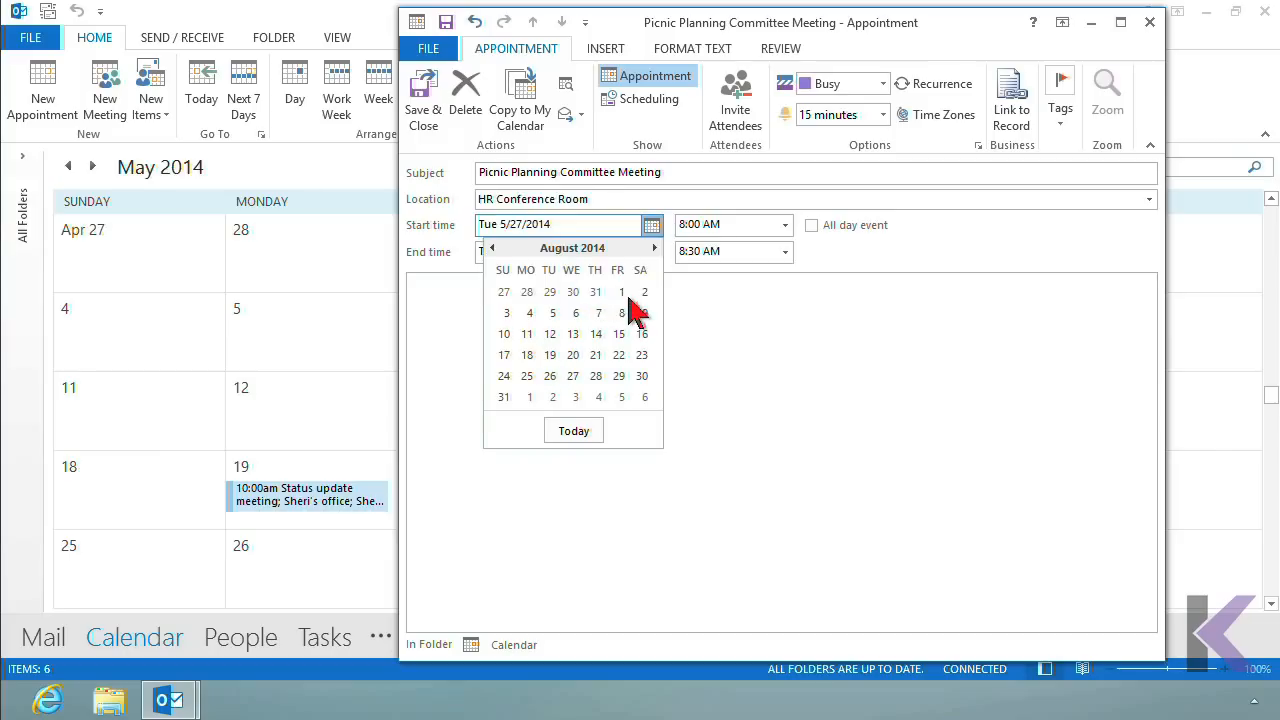
left_click(578, 436)
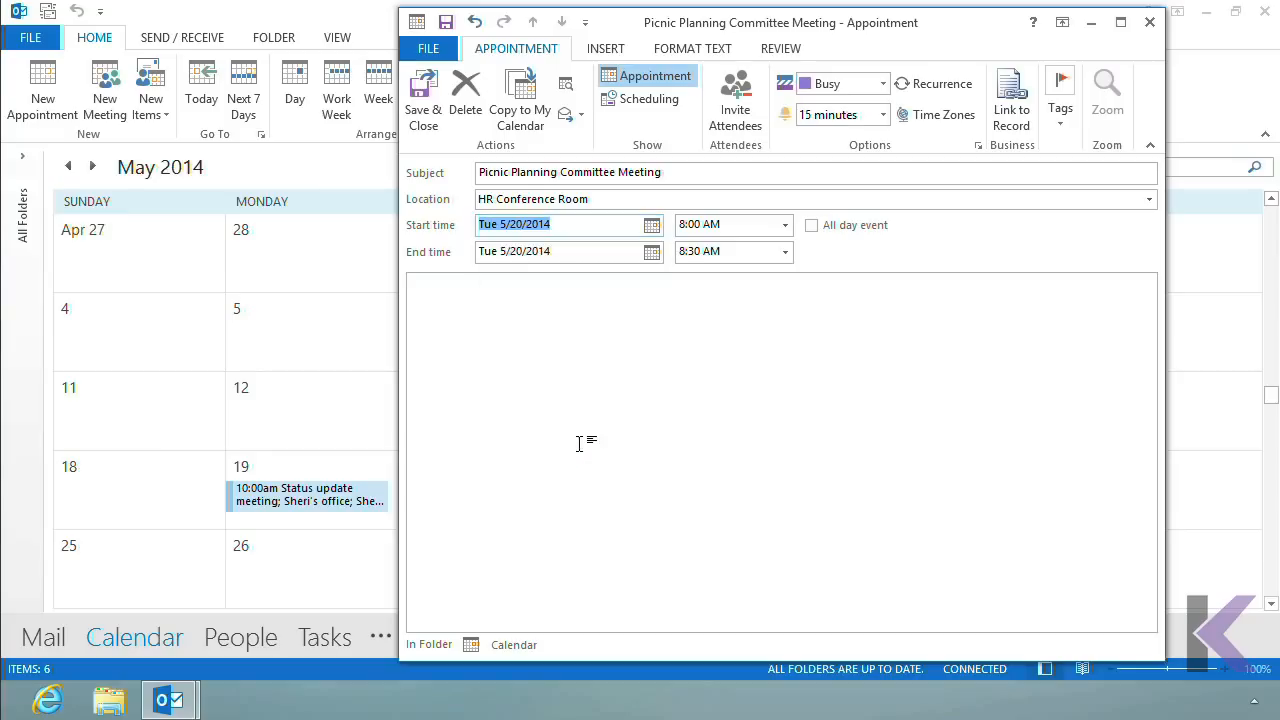
Schedule the appointment for Monday 5/26/2014 from 9:30 AM to 10:30 AM.
left_click(655, 226)
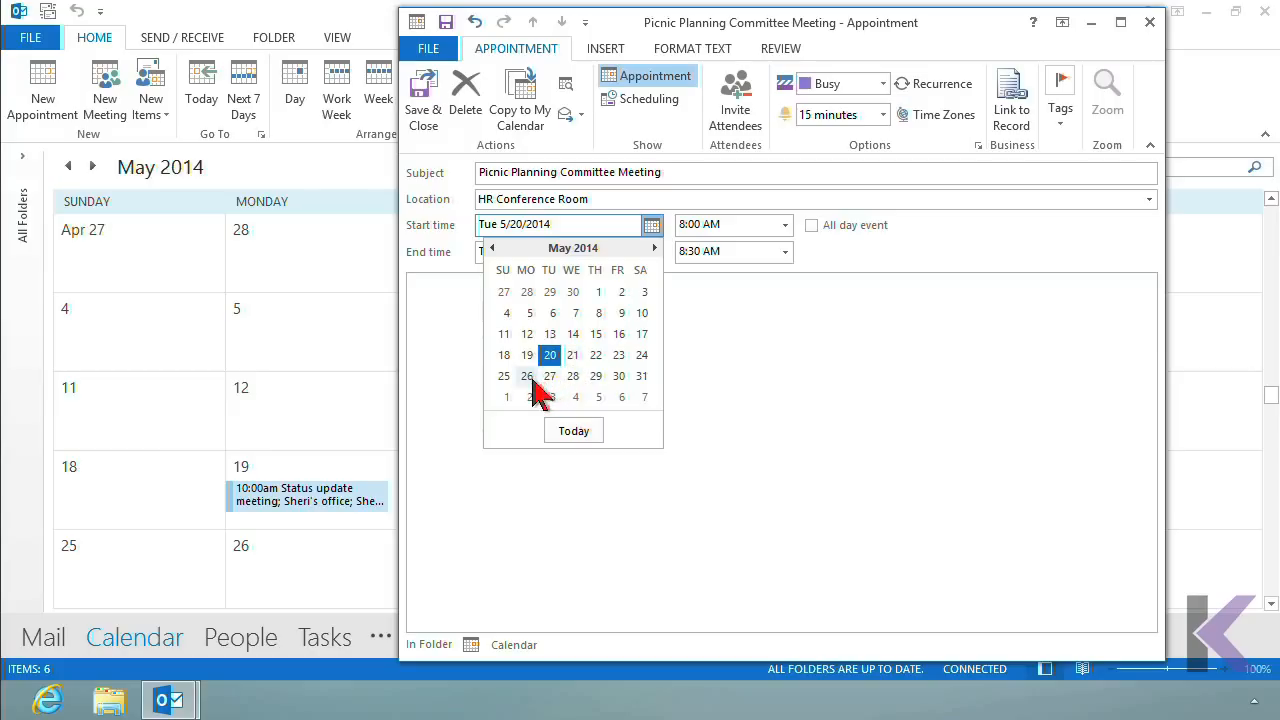
left_click(529, 377)
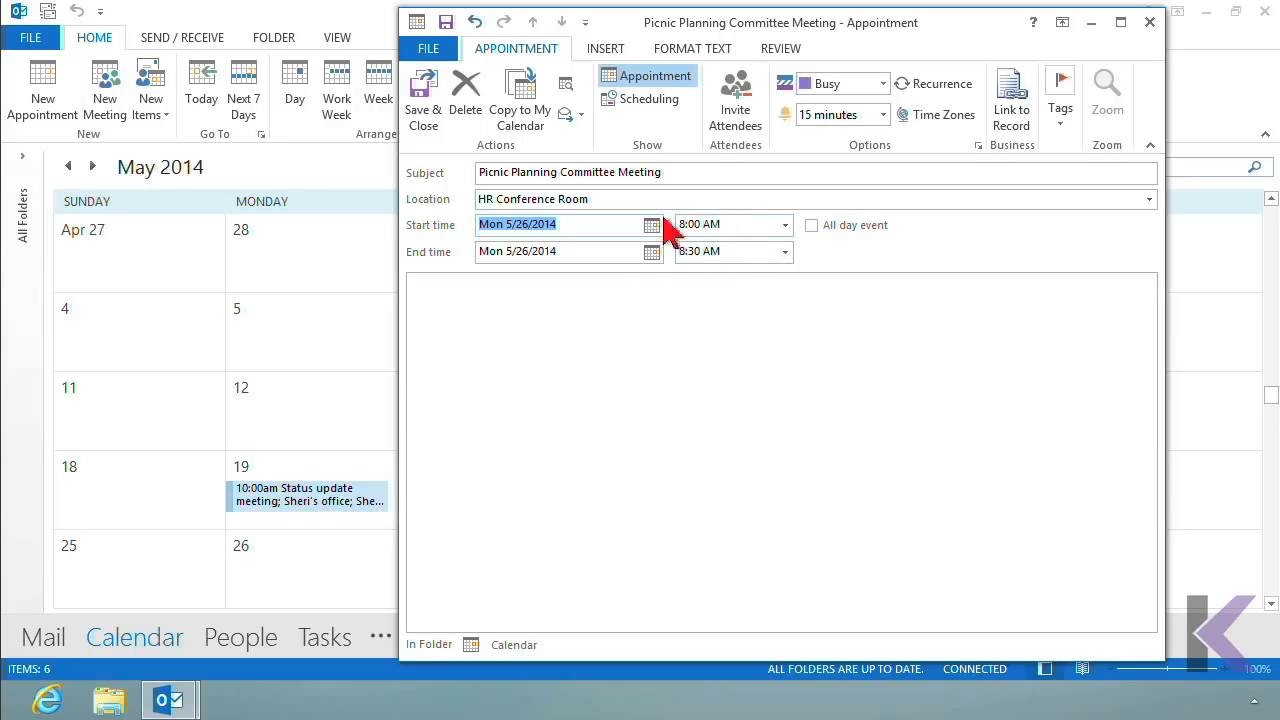
left_click(786, 226)
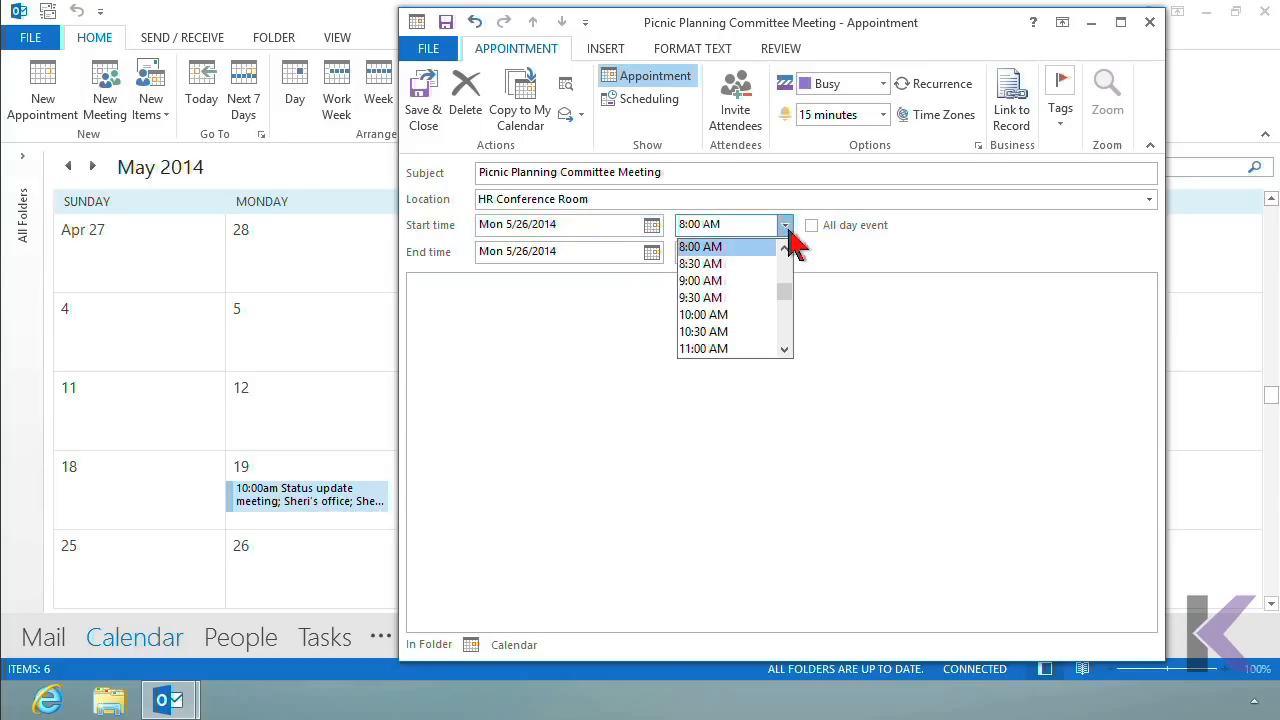
left_click(735, 298)
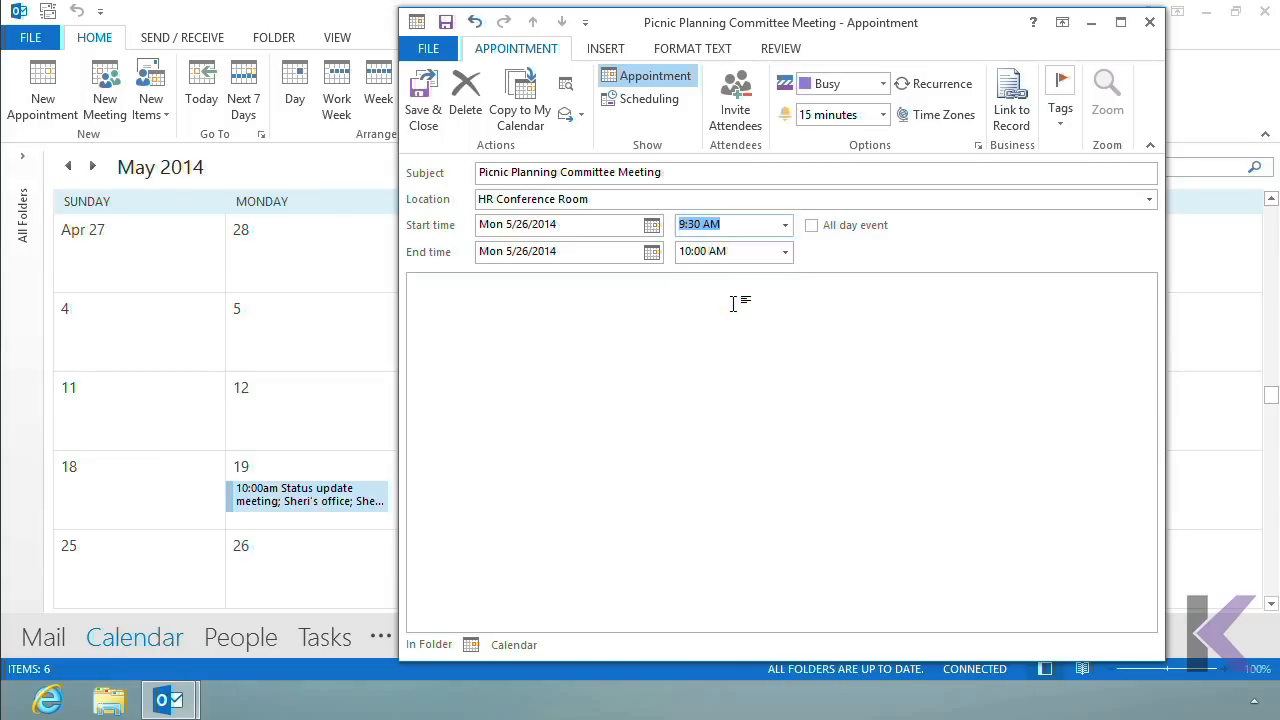
left_click(788, 259)
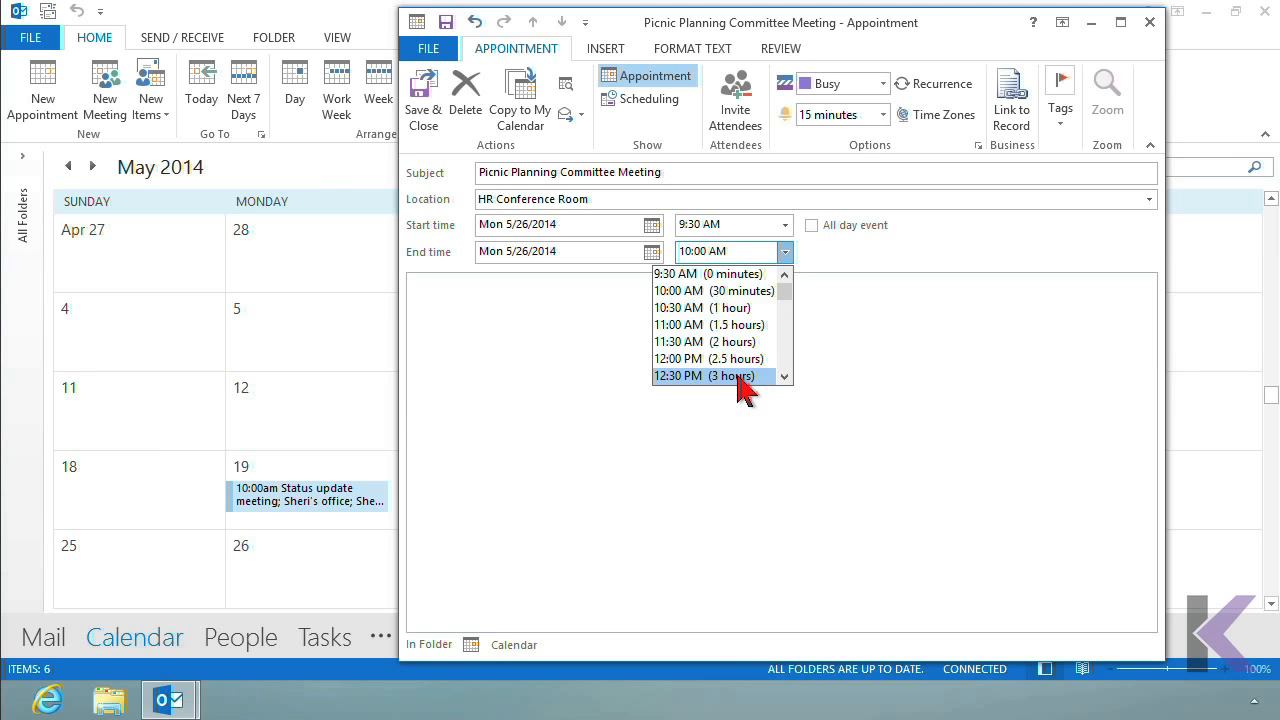
left_click(731, 316)
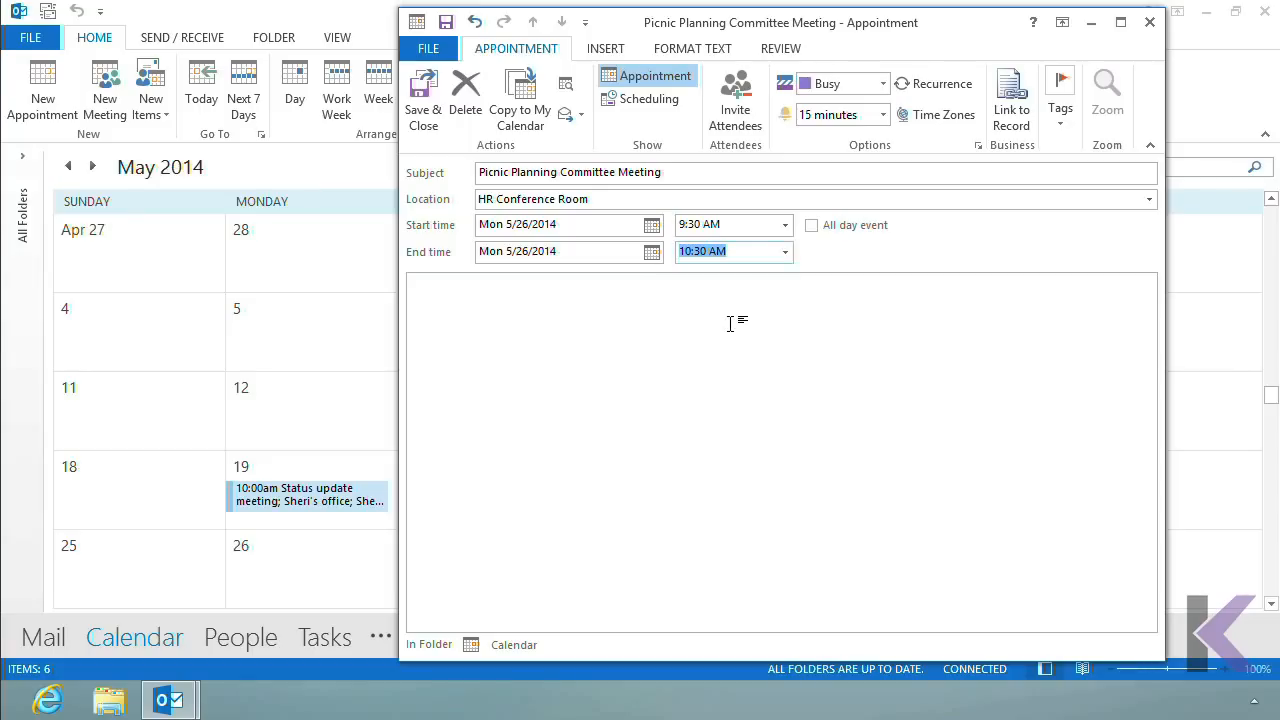
Add a "Don't forget:" note listing "Take the picnic schedule", "Copy the t-shirt designs for everyone", and talking to the colleague before the meeting for her input.
left_click(530, 325)
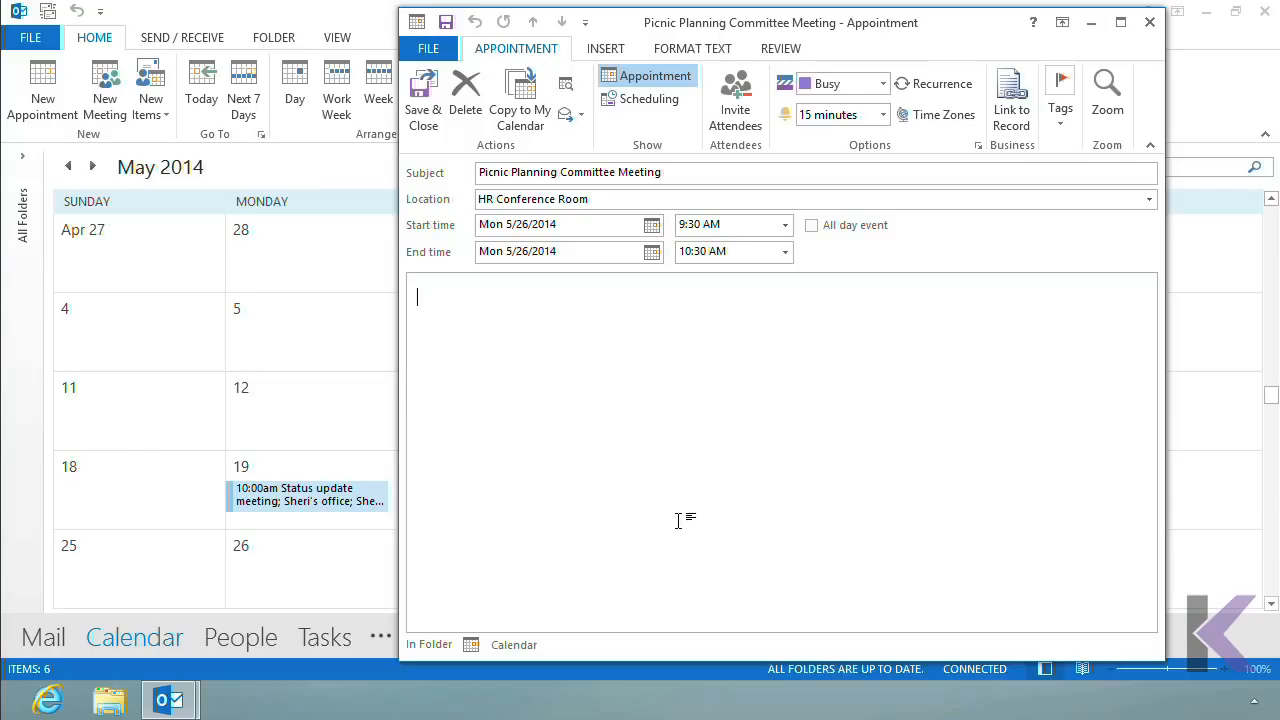
type("Don’t forget: Take the picnic schedule Copy the t-shirt designs for everyone Talk to Brenda before the meeting for her input")
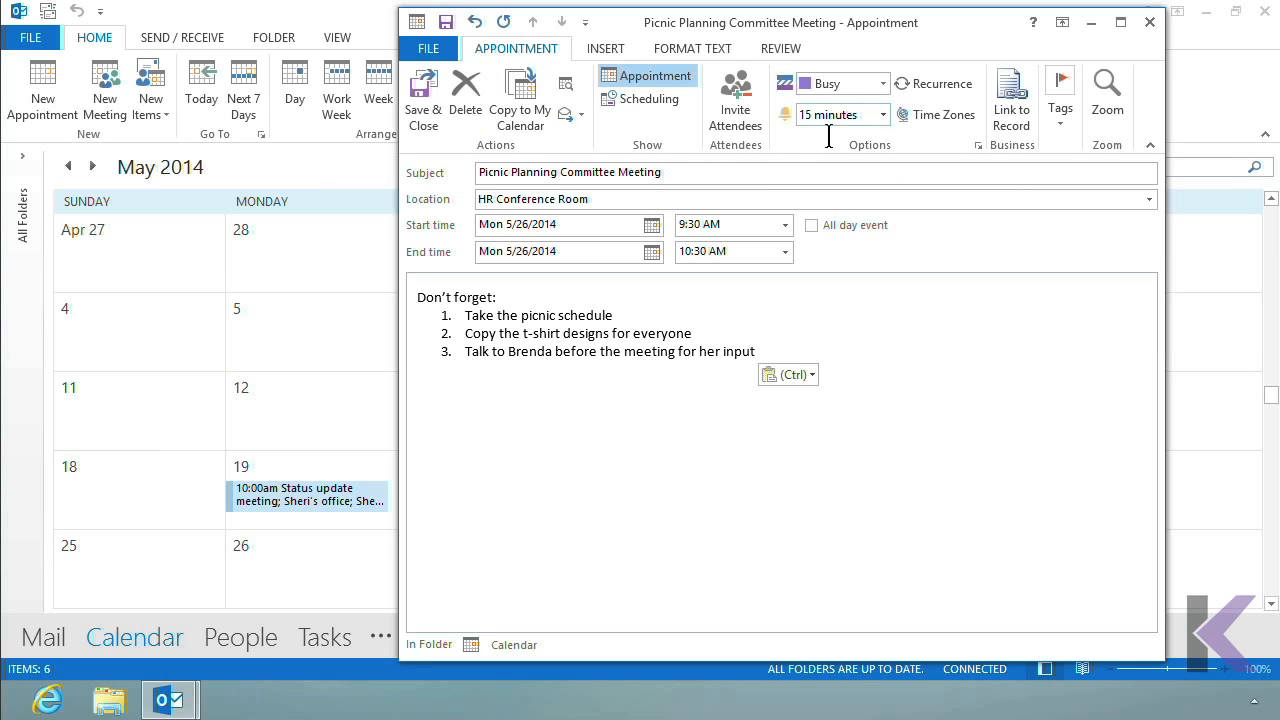
Set the appointment's reminder to 1 hour, then save and close the appointment.
left_click(883, 114)
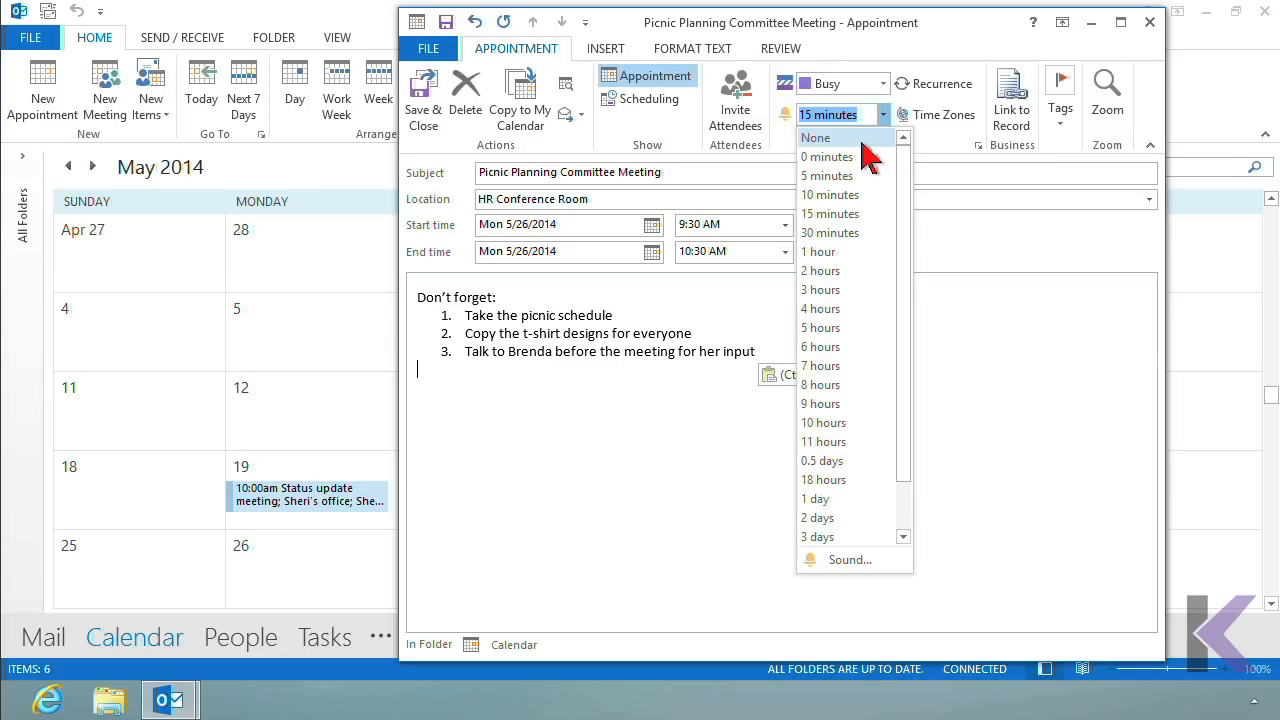
left_click(868, 252)
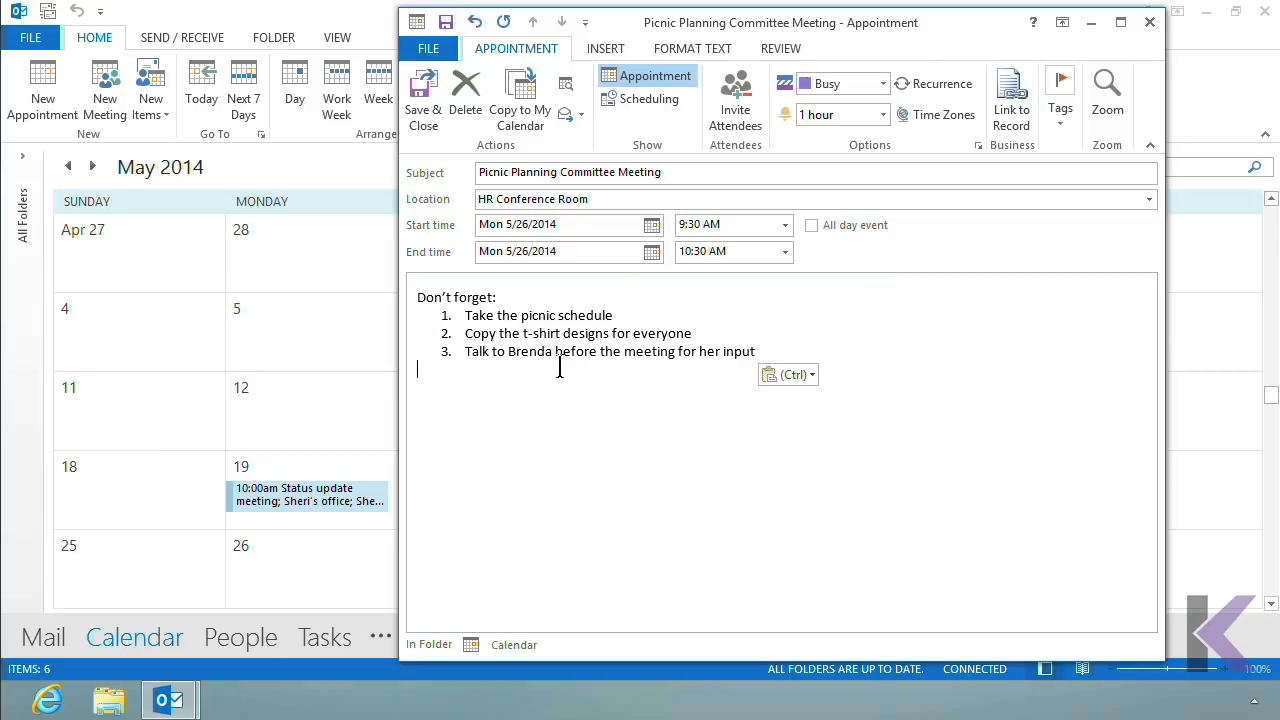
left_click(884, 114)
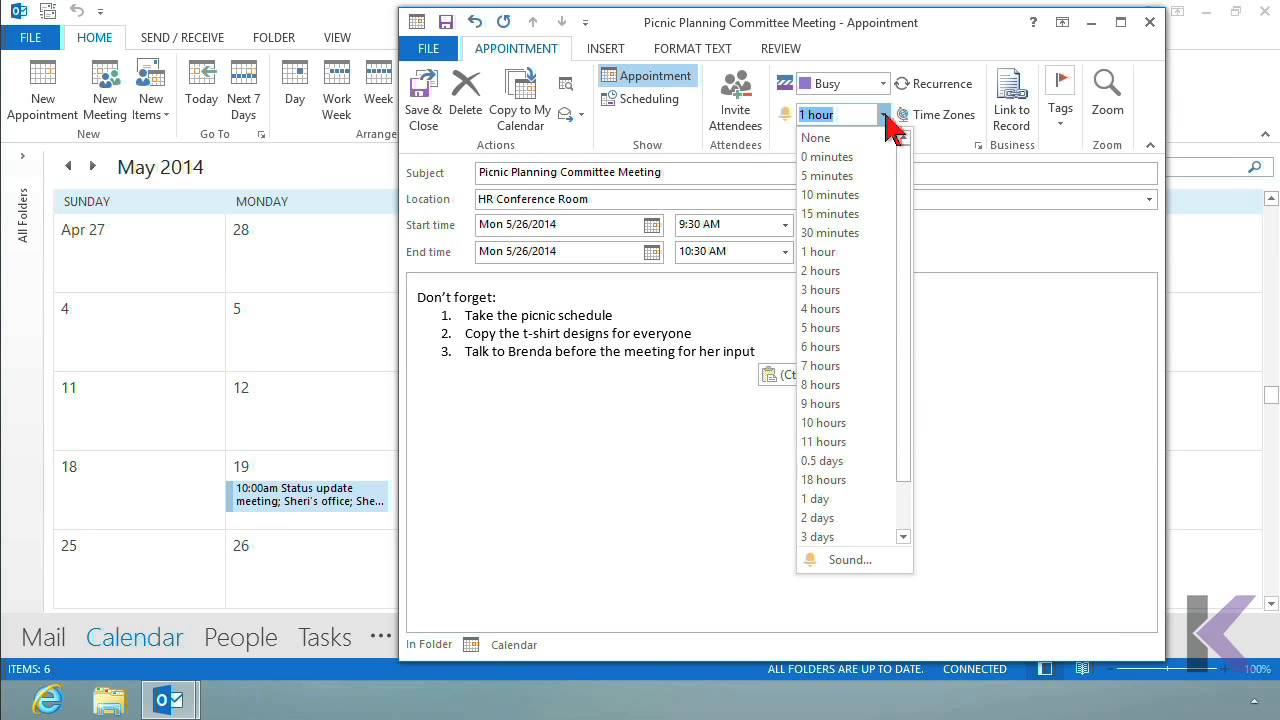
left_click(885, 115)
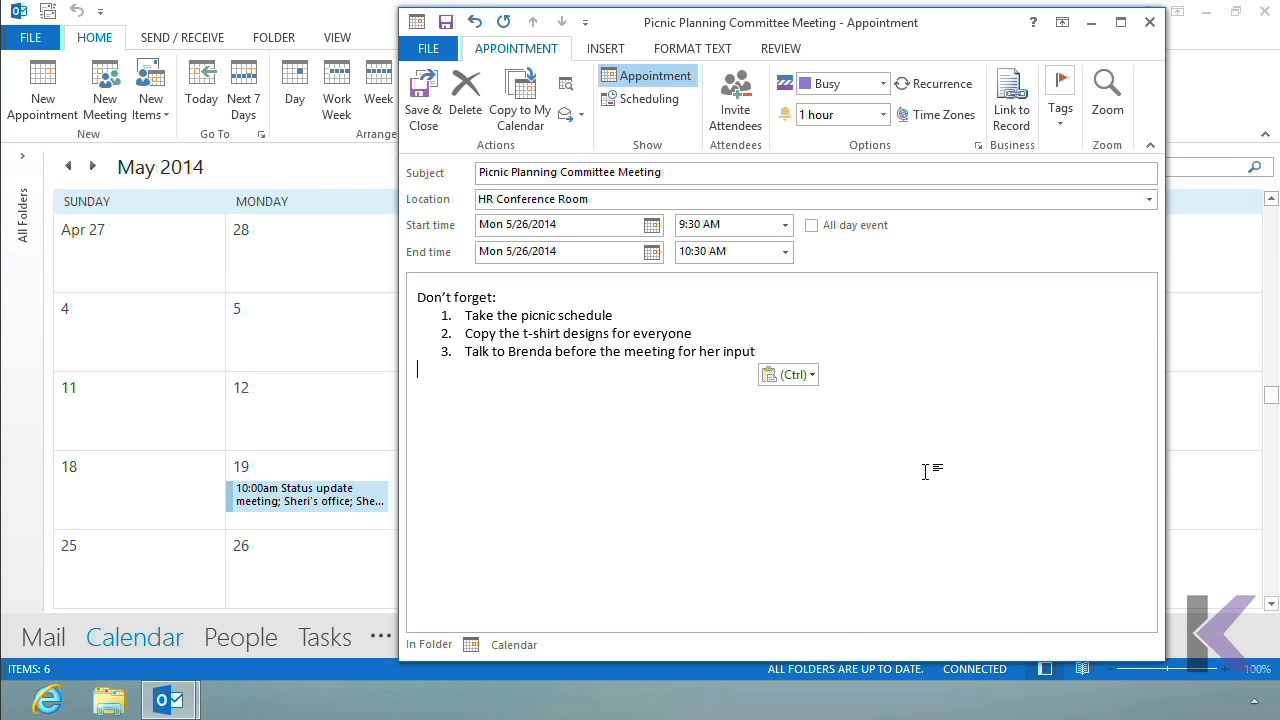
left_click(430, 100)
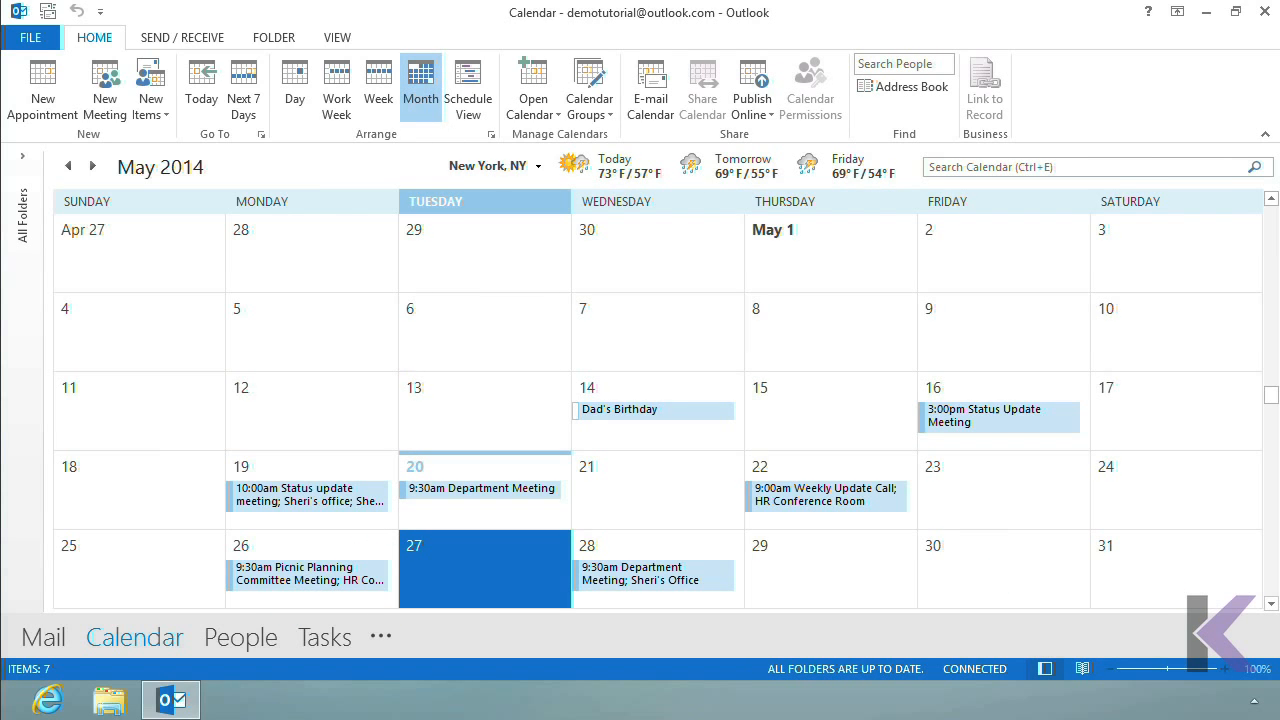
Find the Picnic Planning Committee Meeting on May 26 in the calendar, open it to review its details and notes, and close it.
left_click(1271, 603)
left_click(1271, 603)
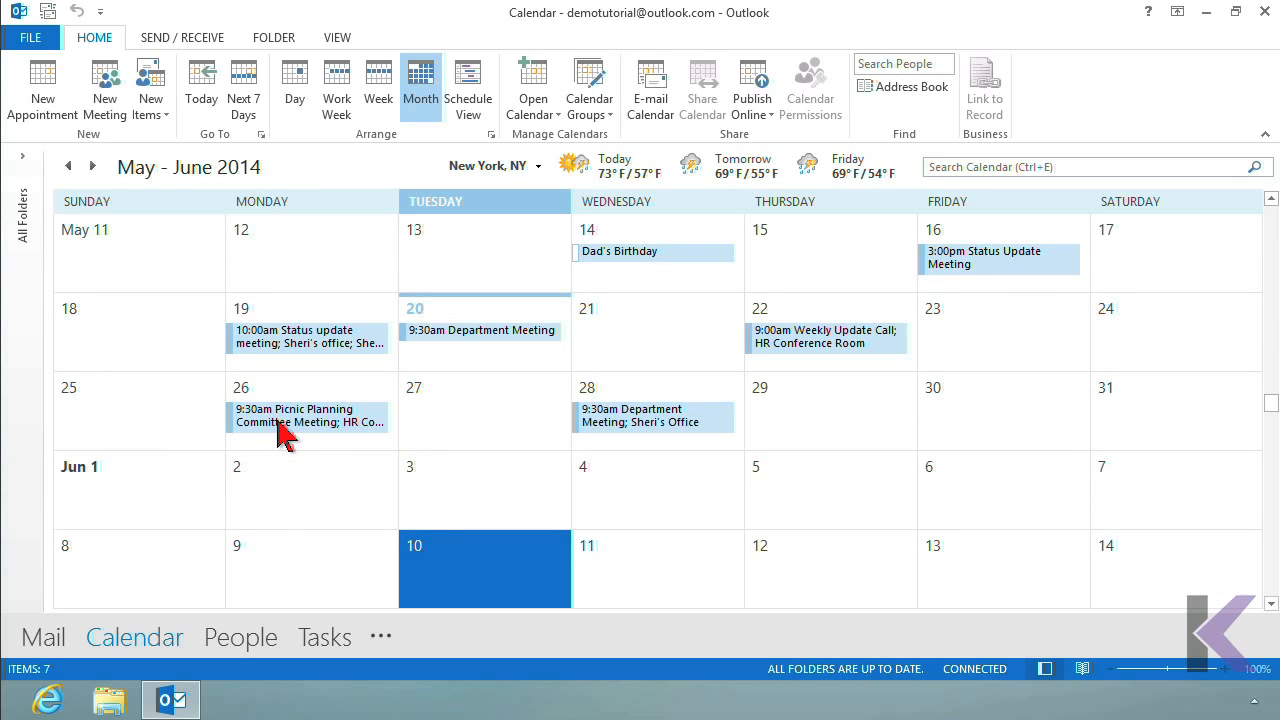
left_click(314, 491)
mouse_move(311, 427)
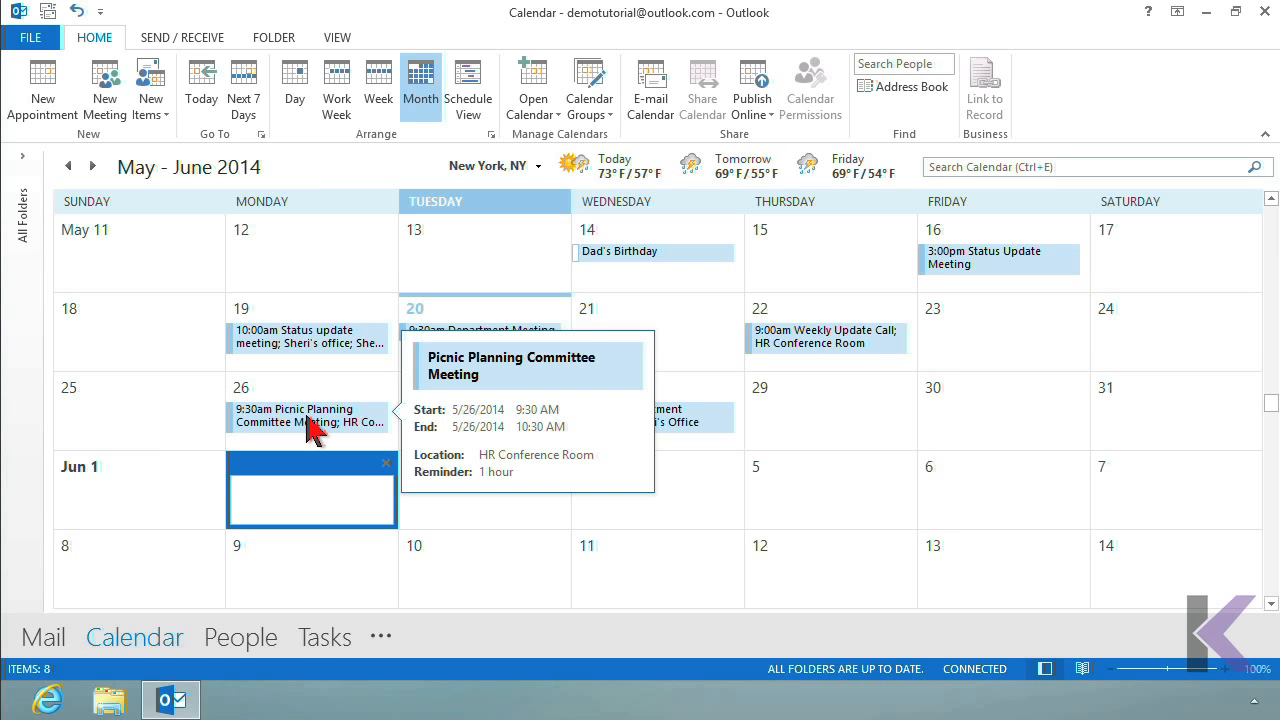
left_click(310, 425)
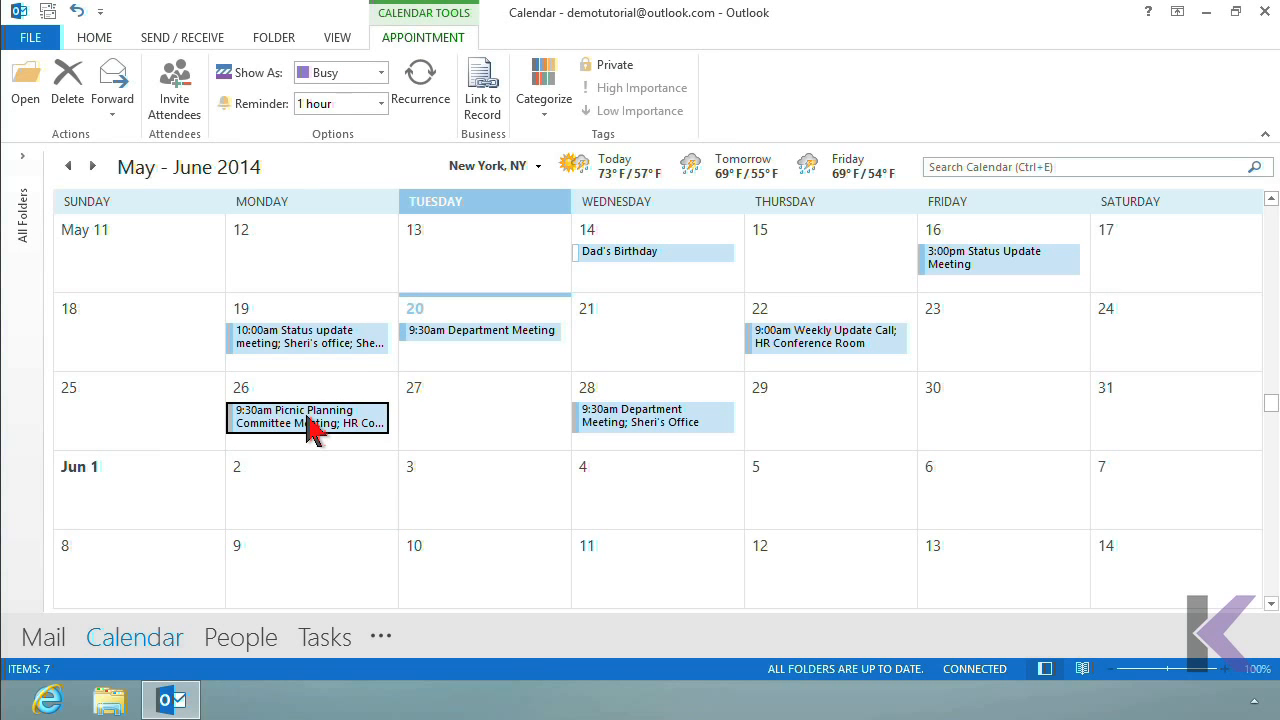
double_click(310, 425)
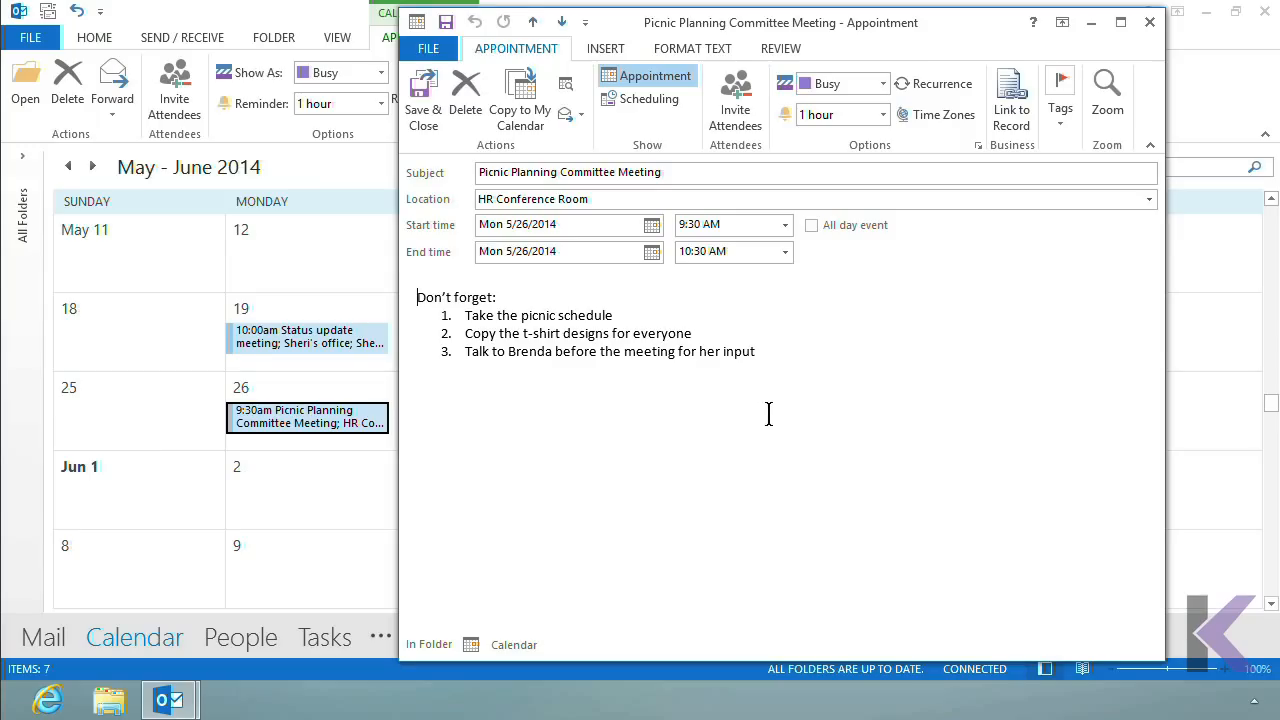
left_click(1151, 22)
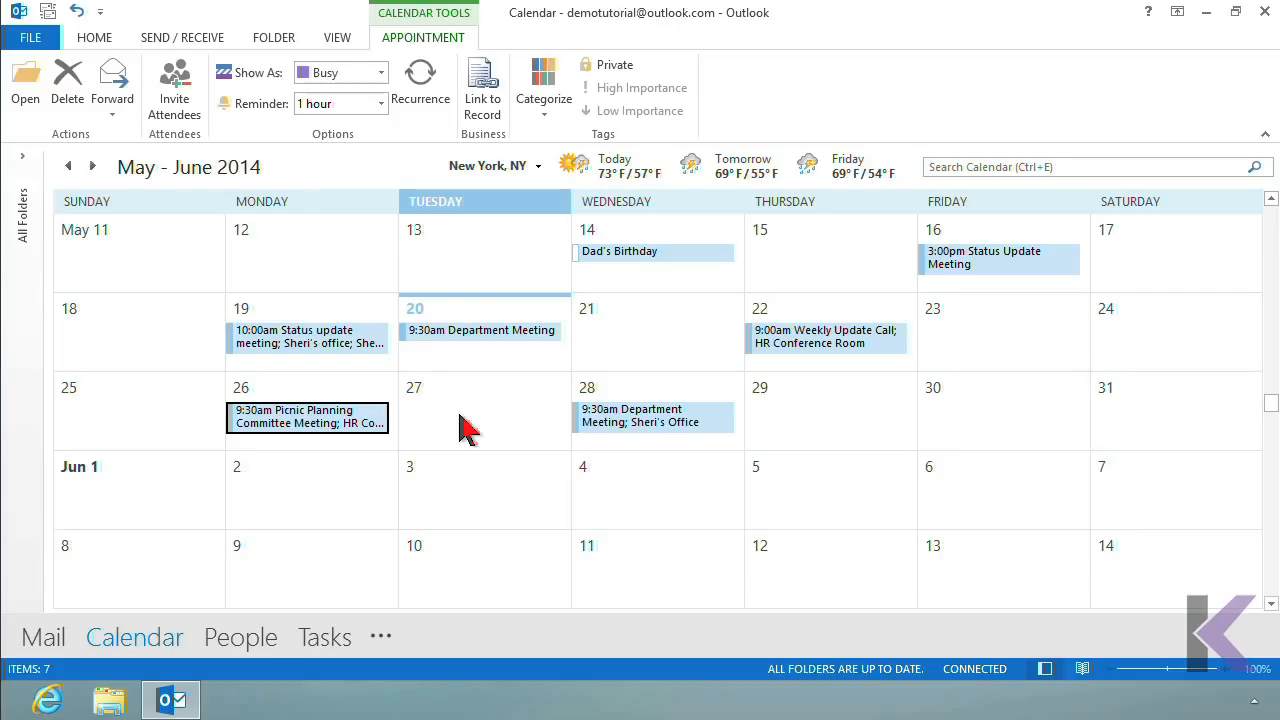
Switch the calendar to Work Week view and check the reminder choices of the selected Picnic Planning Committee Meeting.
left_click(92, 40)
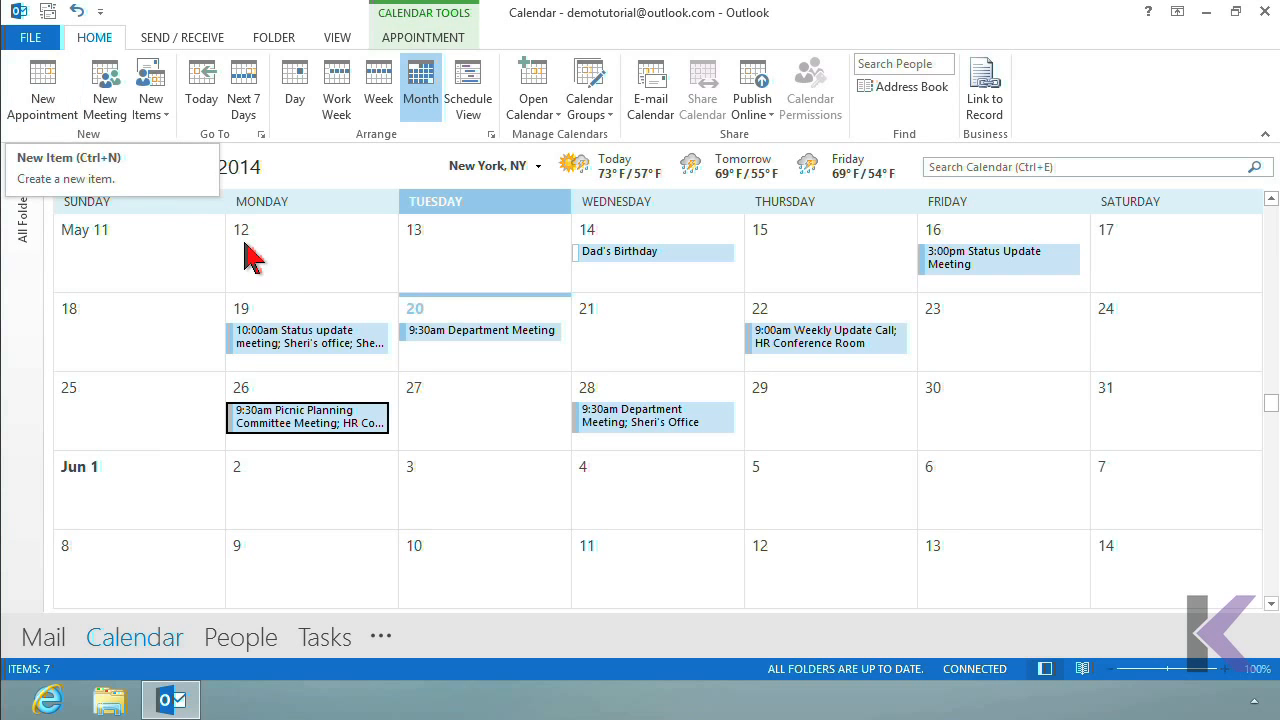
left_click(340, 100)
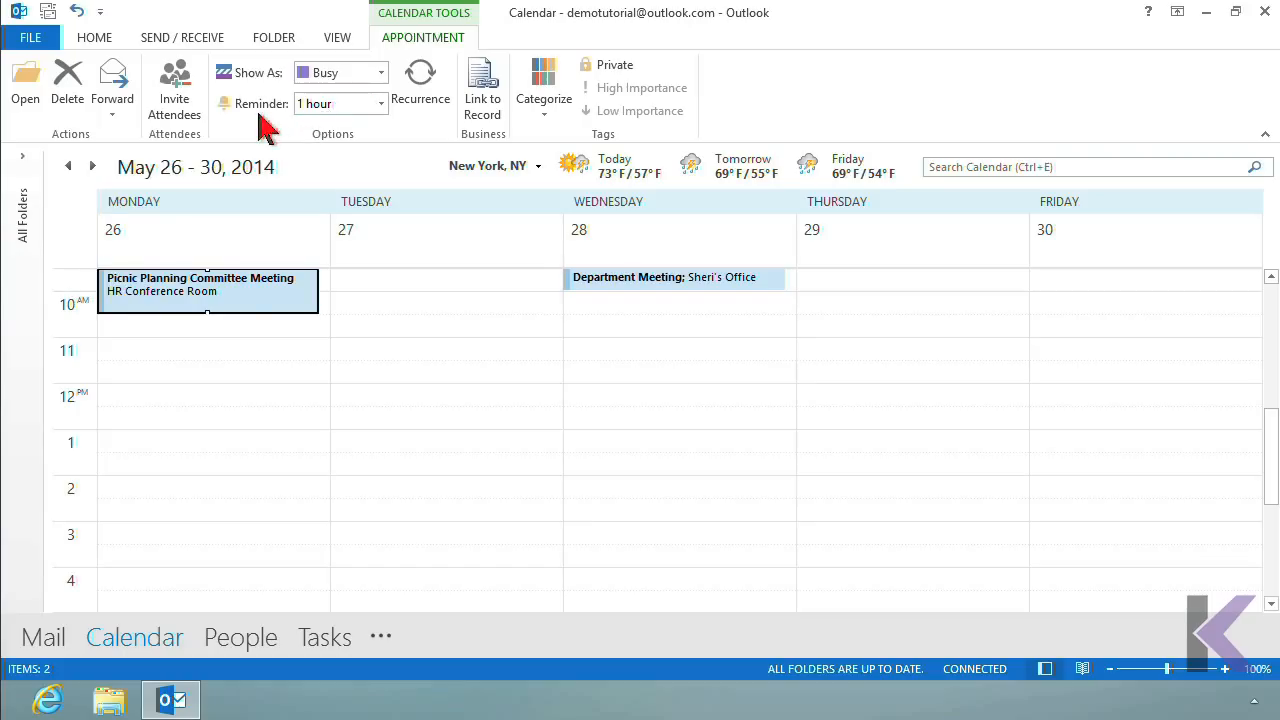
left_click(381, 104)
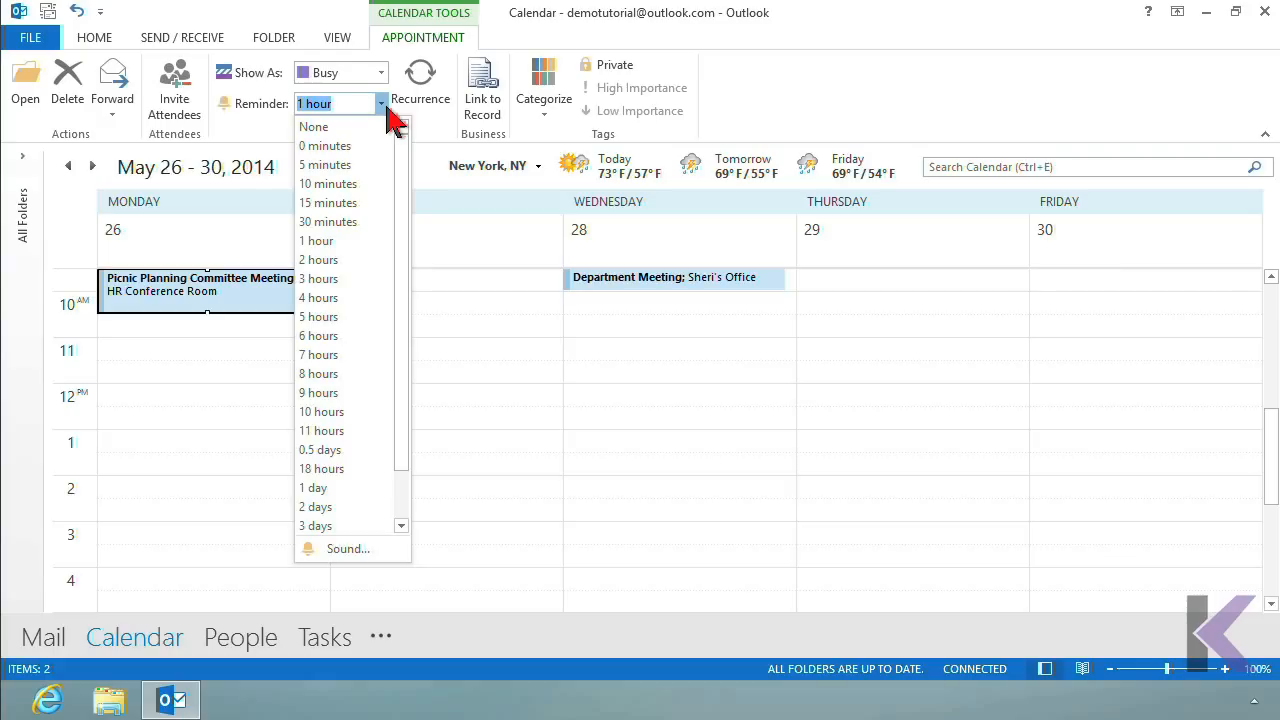
left_click(389, 115)
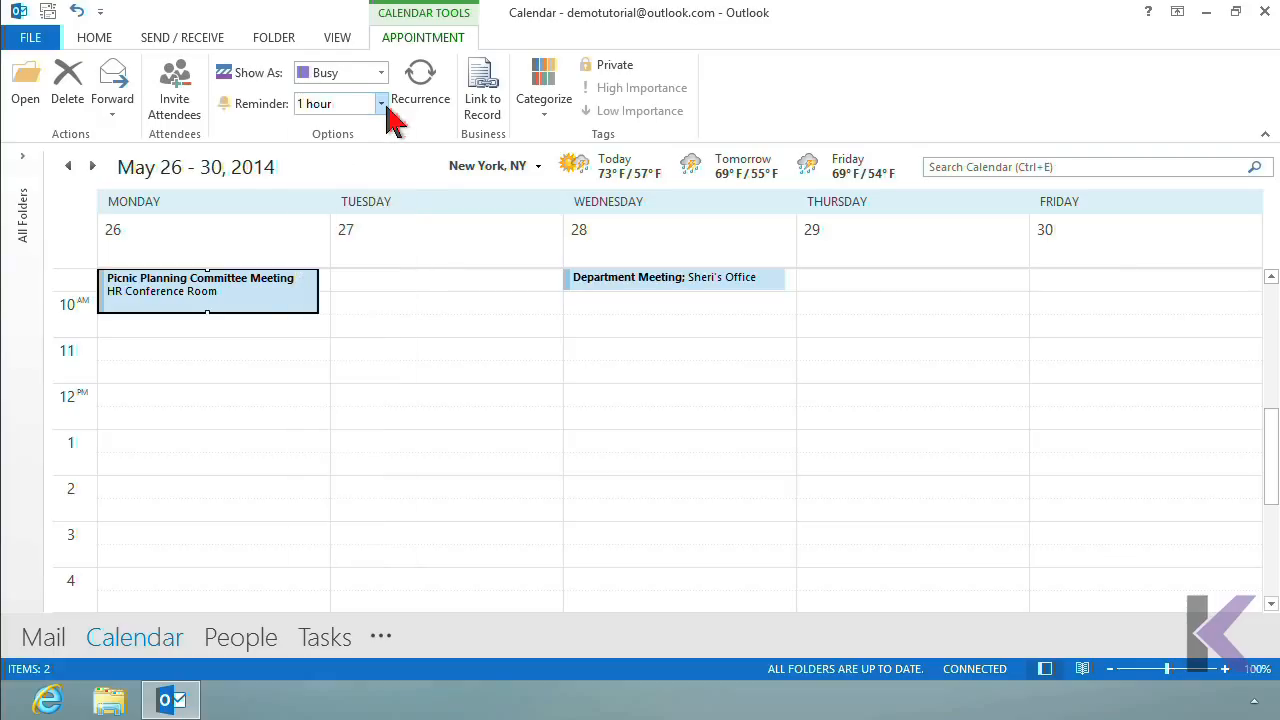